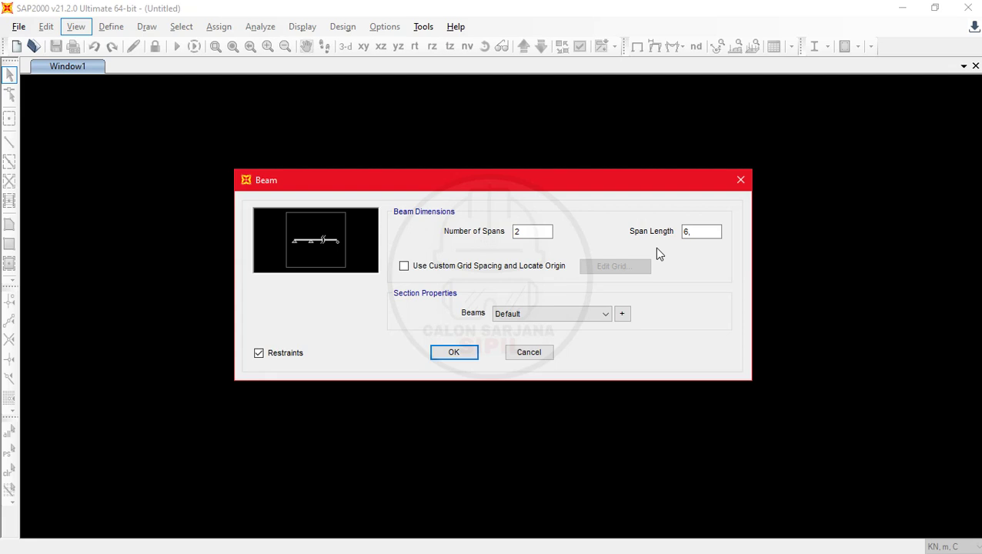
- Set the beam to 4 spans with a span length of 5 m and enable custom grid spacing
{"action": "double_click", "coordinate": [526, 231]}
{"action": "type", "text": "4"}
{"action": "left_click", "coordinate": [684, 231]}
{"action": "double_click", "coordinate": [719, 231]}
{"action": "type", "text": "5"}
{"action": "left_click", "coordinate": [457, 273]}
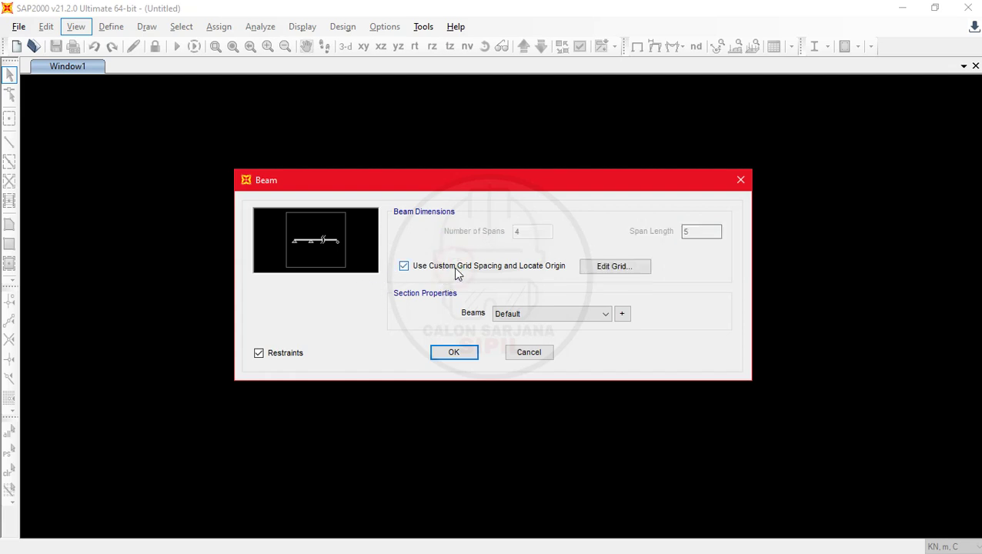
- Edit the custom grid, setting the X ordinates of grid lines A, B and C to 0, 5 and 12 m
{"action": "left_click", "coordinate": [615, 267]}
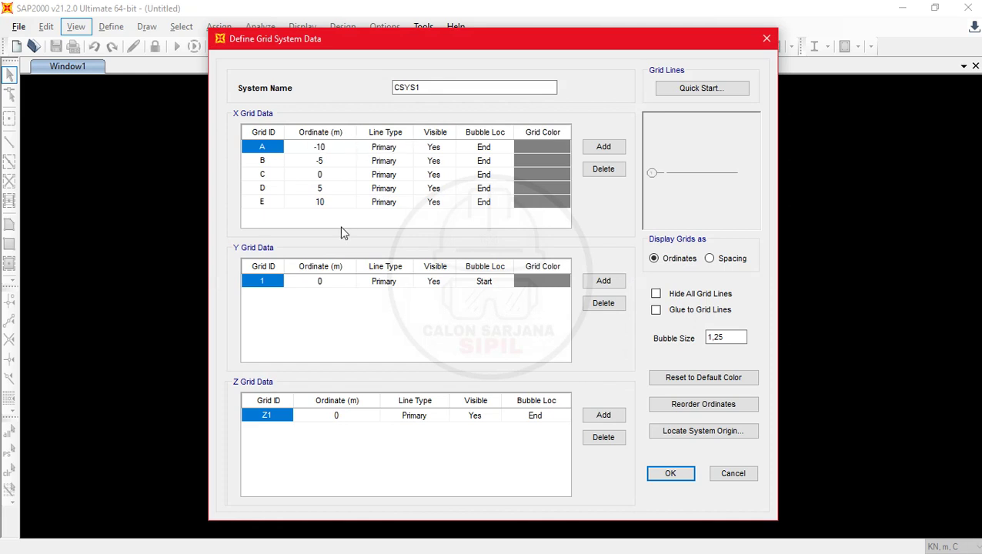
{"action": "left_click", "coordinate": [342, 146]}
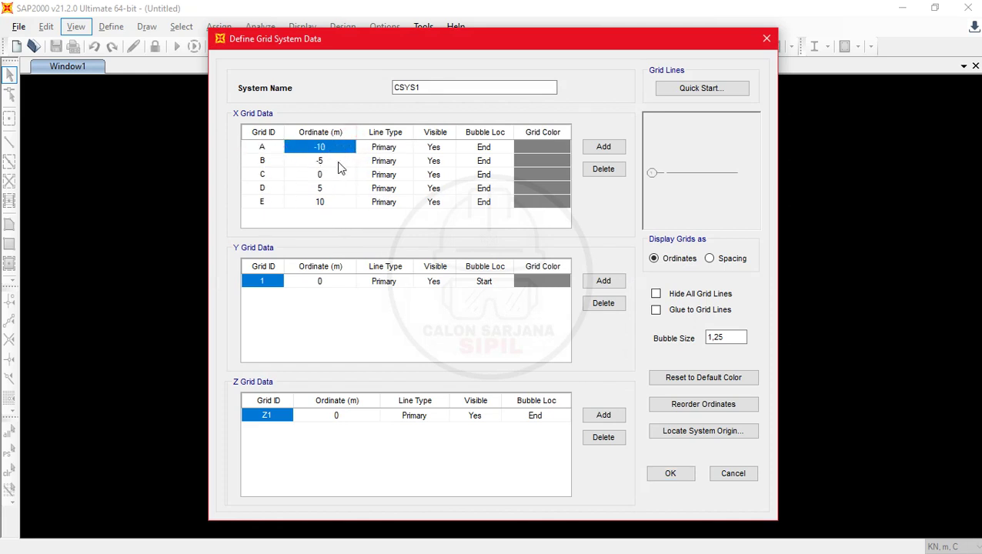
{"action": "type", "text": "0"}
{"action": "left_click", "coordinate": [338, 160]}
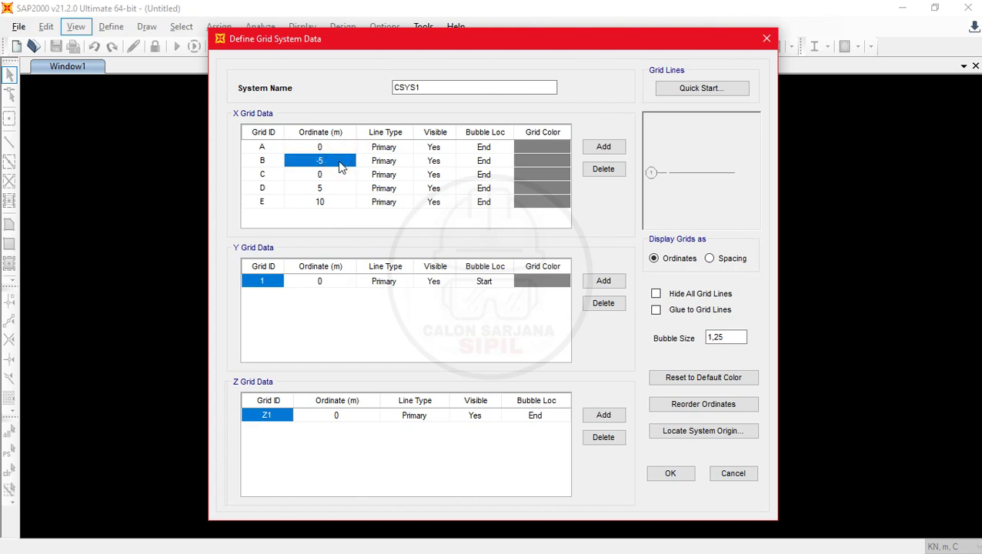
{"action": "type", "text": "5"}
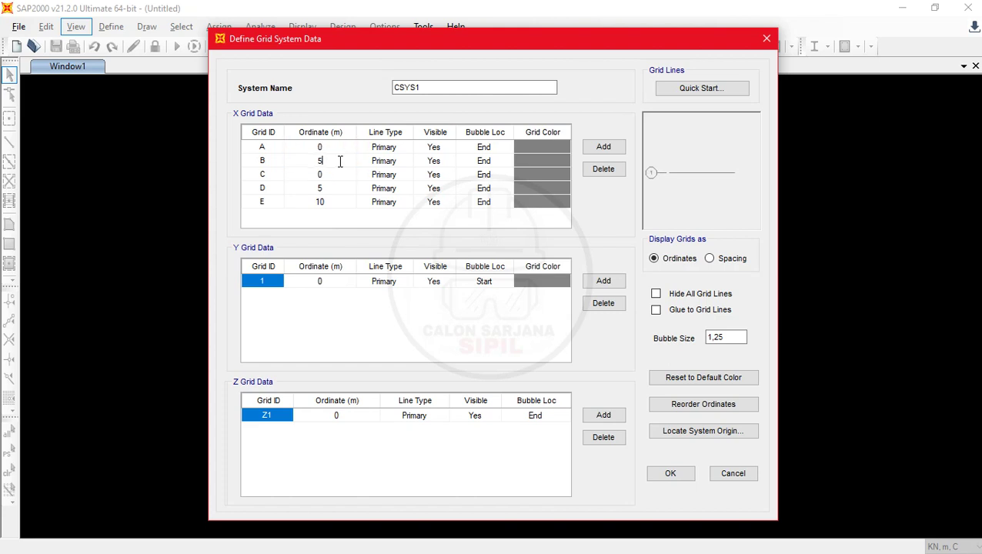
{"action": "left_click", "coordinate": [340, 175]}
{"action": "type", "text": "12"}
- Set the X ordinates of grid lines D and E to 20 and 25 m, keeping the grids displayed as ordinates
{"action": "left_click", "coordinate": [335, 191]}
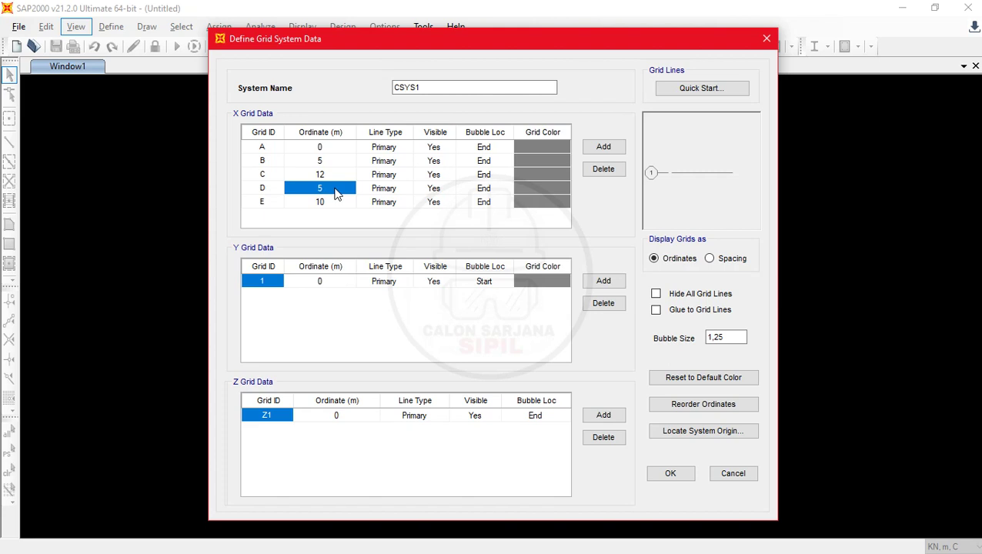
{"action": "left_click", "coordinate": [336, 191]}
{"action": "key", "text": "BackSpace"}
{"action": "type", "text": "20"}
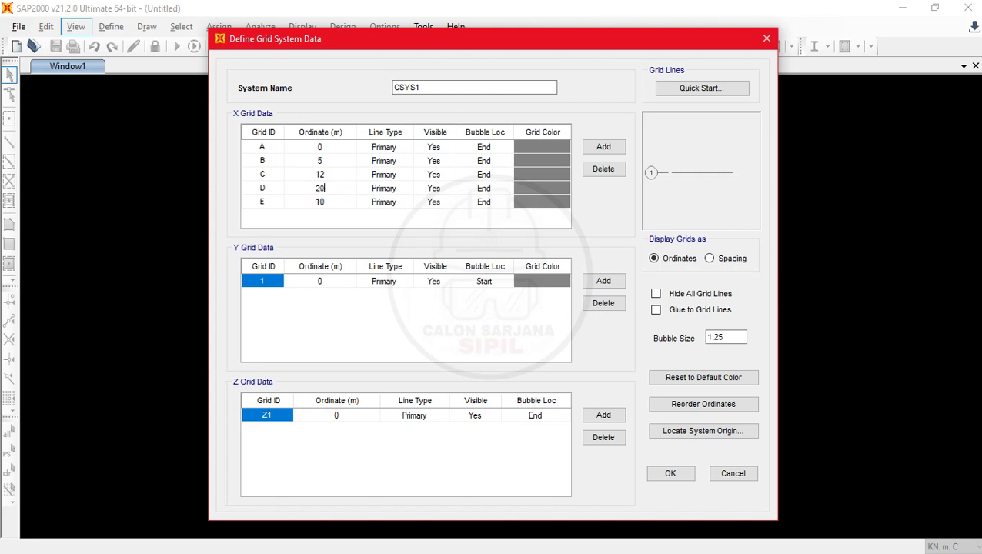
{"action": "left_click", "coordinate": [320, 203]}
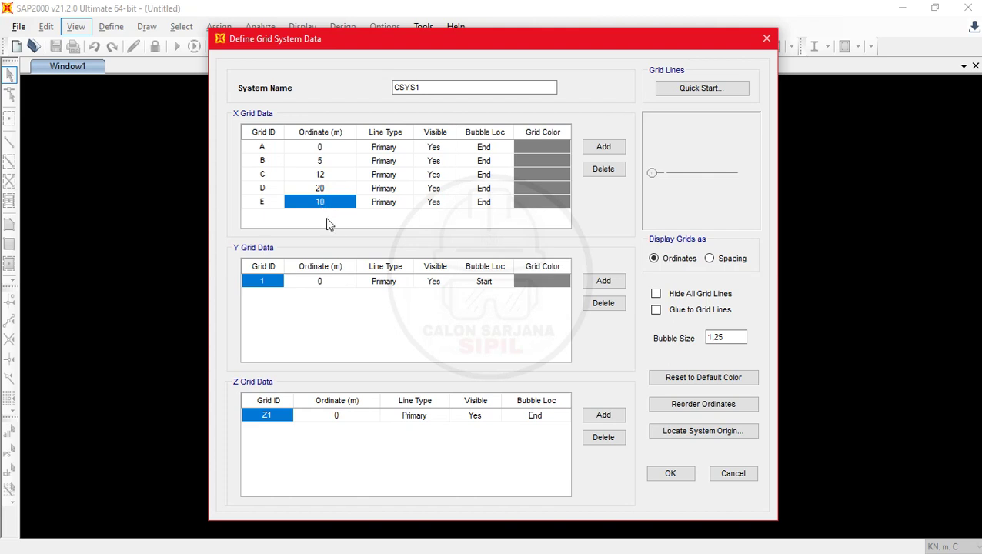
{"action": "type", "text": "25"}
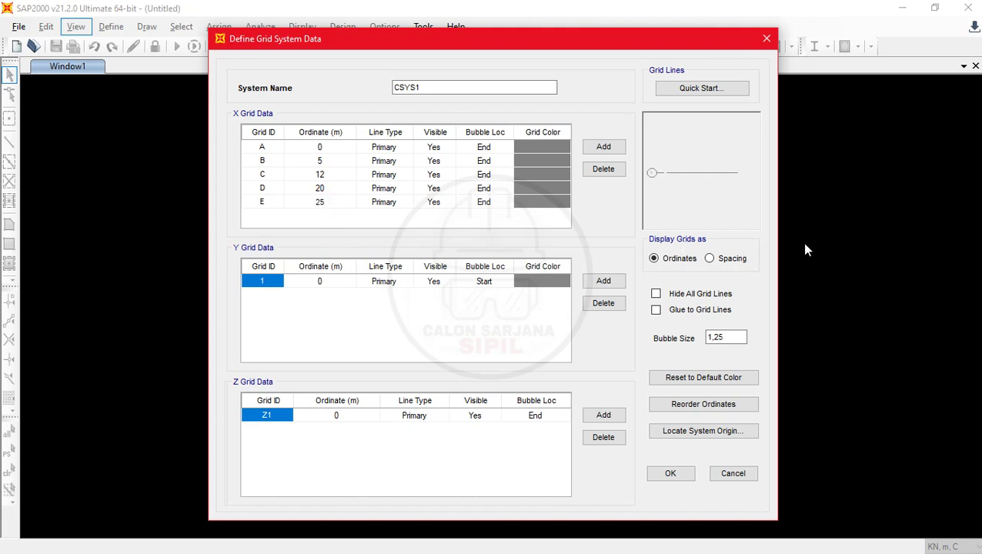
{"action": "left_click", "coordinate": [709, 258]}
{"action": "left_click", "coordinate": [653, 258]}
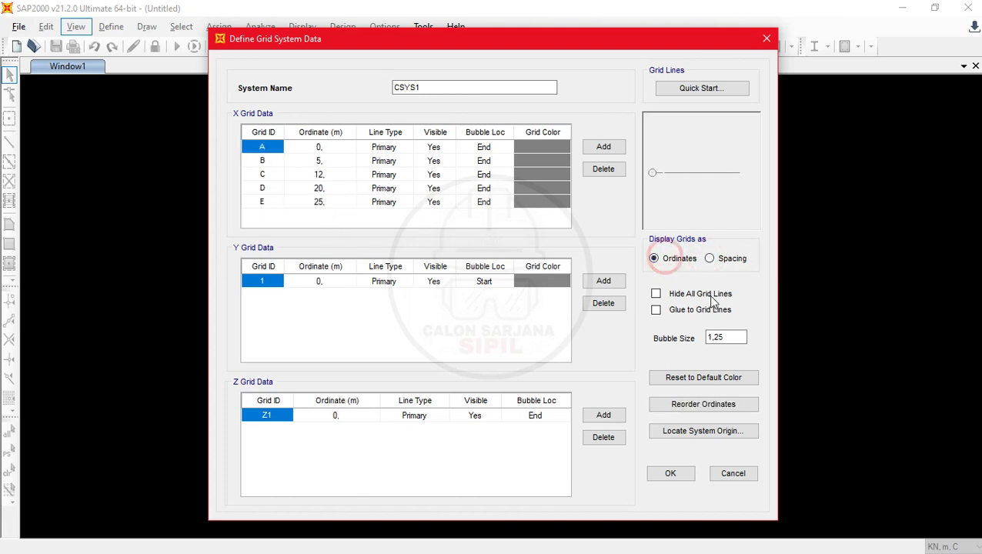
- Generate the beam model from the custom grid and close the 3-D view
{"action": "left_click", "coordinate": [689, 475]}
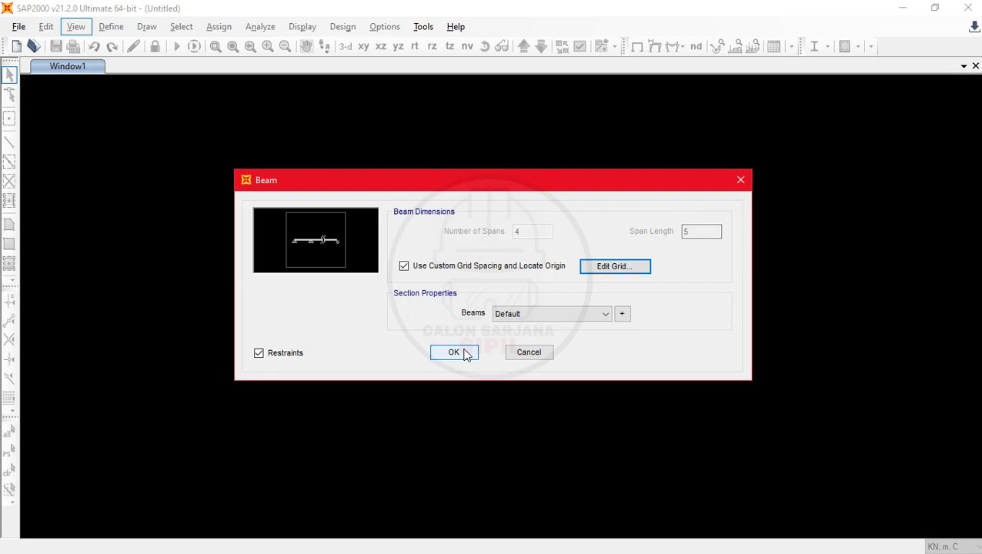
{"action": "left_click", "coordinate": [462, 351]}
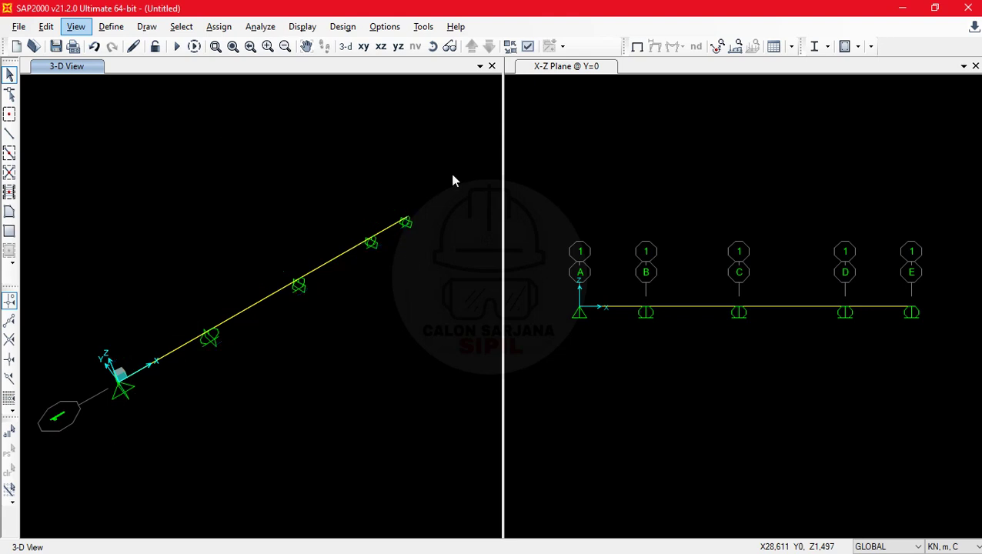
{"action": "left_click", "coordinate": [492, 66]}
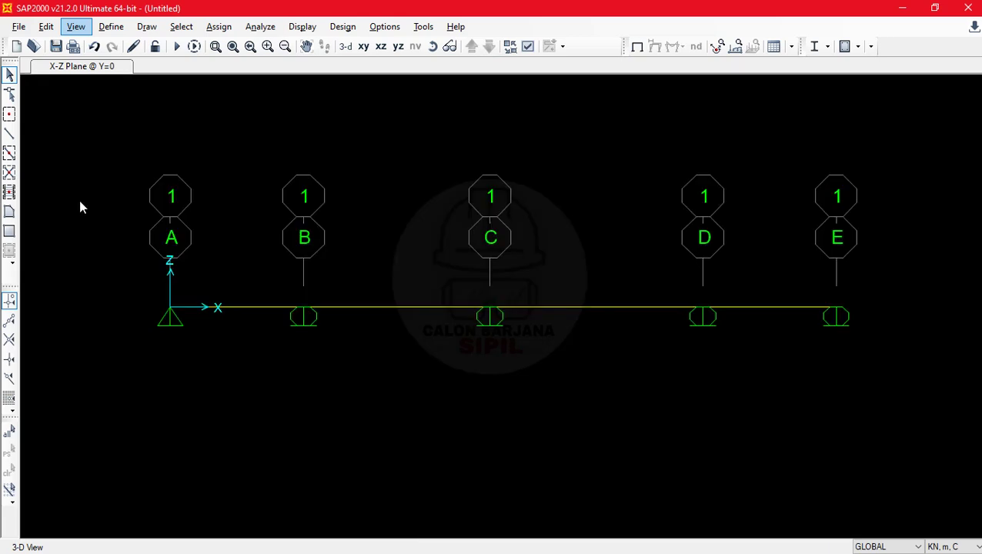
- Delete all generated beam frames and supports in the X-Z plane view, leaving only the grid
{"action": "left_click", "coordinate": [80, 201]}
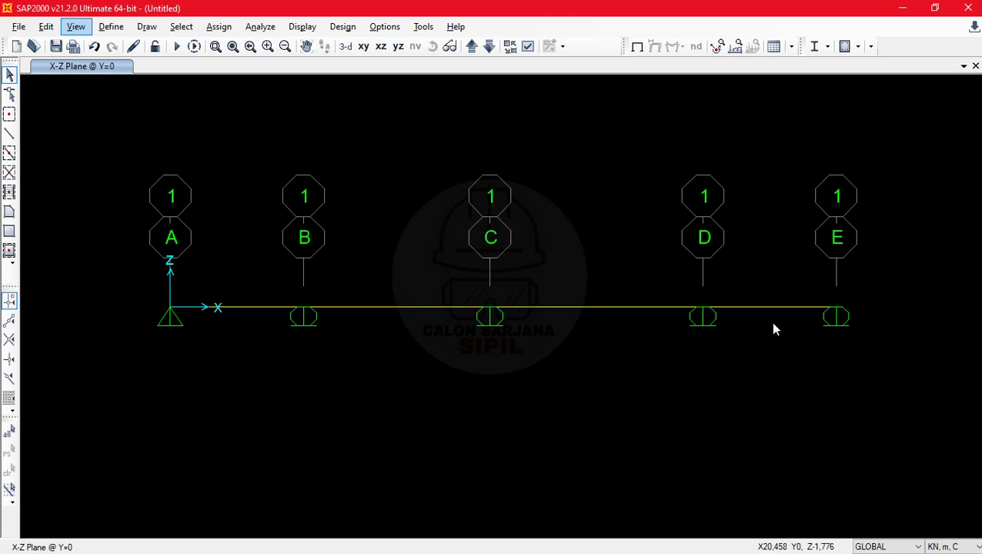
{"action": "left_click_drag", "start_coordinate": [92, 278], "coordinate": [907, 348]}
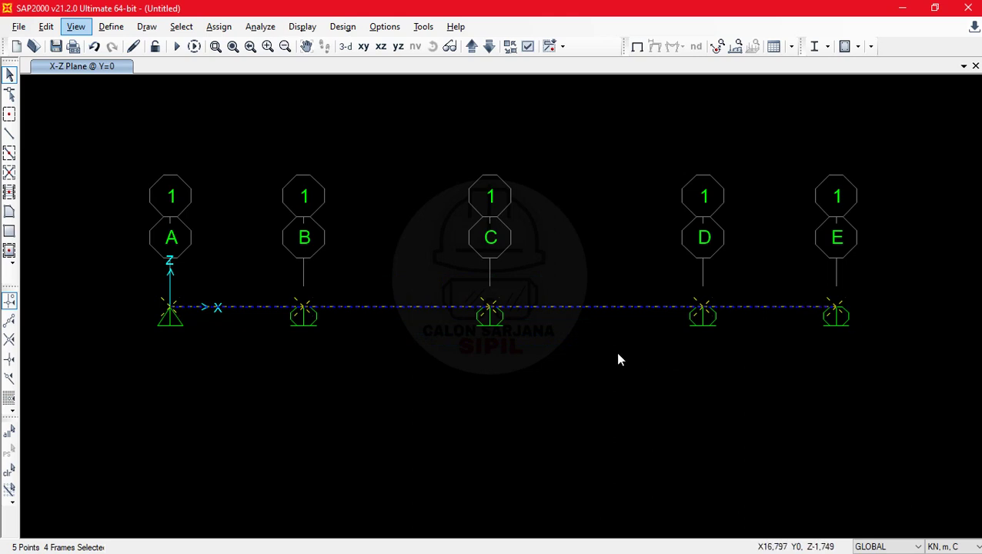
{"action": "key", "text": "Delete"}
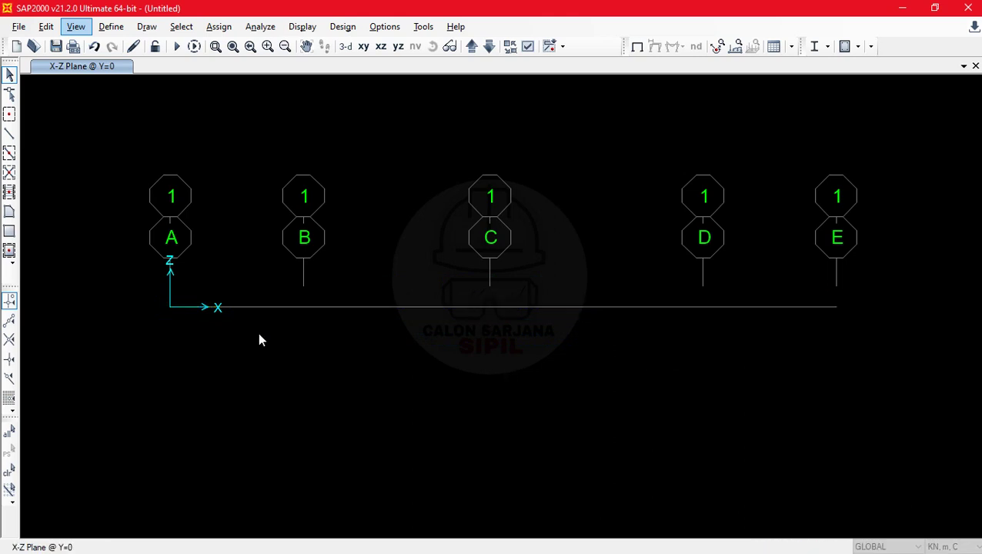
- Draw four continuous straight frames with section FSEC1 along the X axis, from grid A through B, C and D to E
{"action": "left_click", "coordinate": [9, 135]}
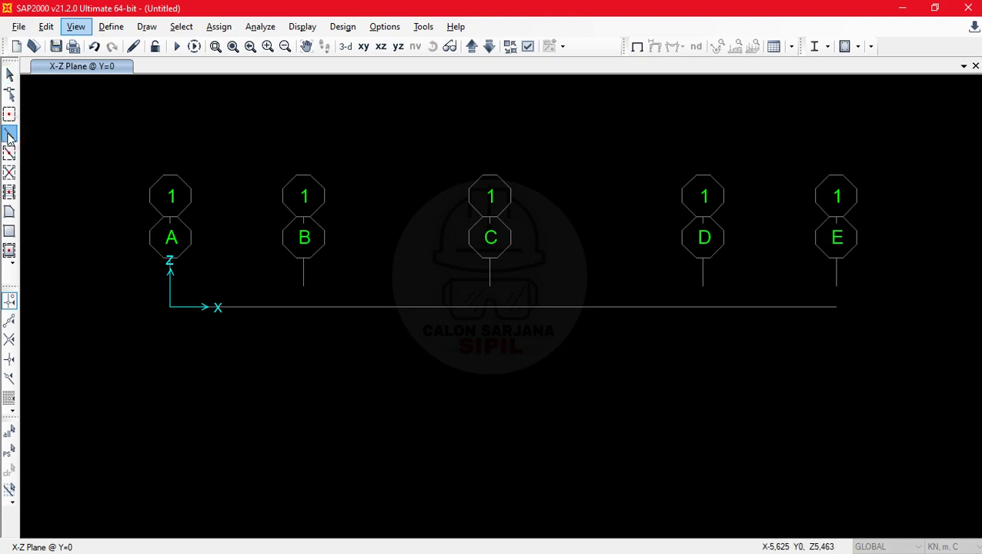
{"action": "left_click", "coordinate": [169, 308]}
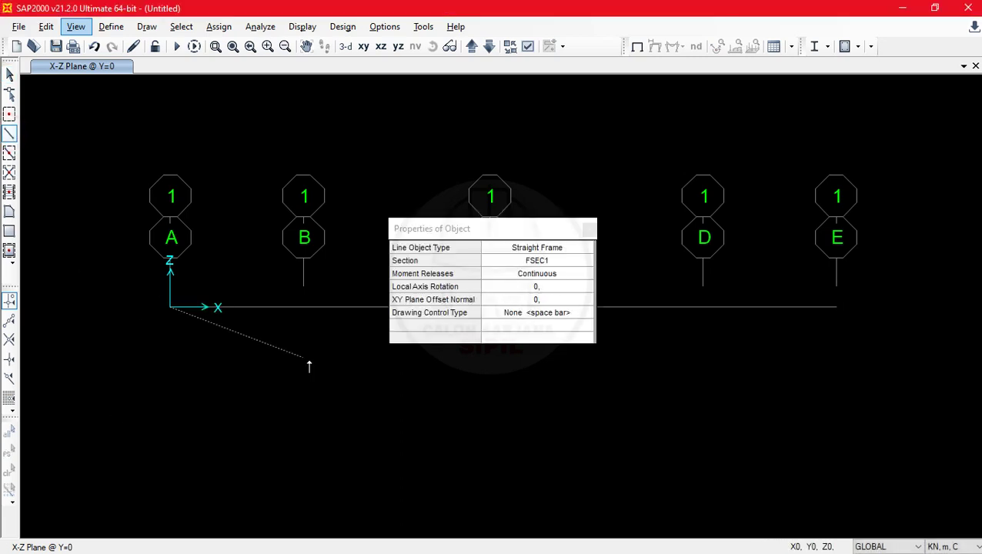
{"action": "left_click", "coordinate": [305, 307]}
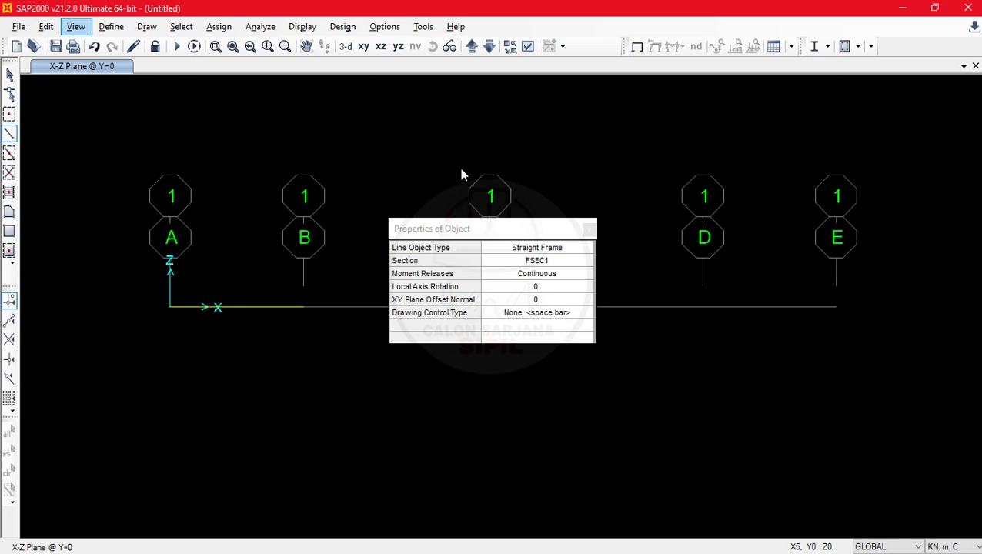
{"action": "left_click_drag", "start_coordinate": [460, 225], "coordinate": [487, 374]}
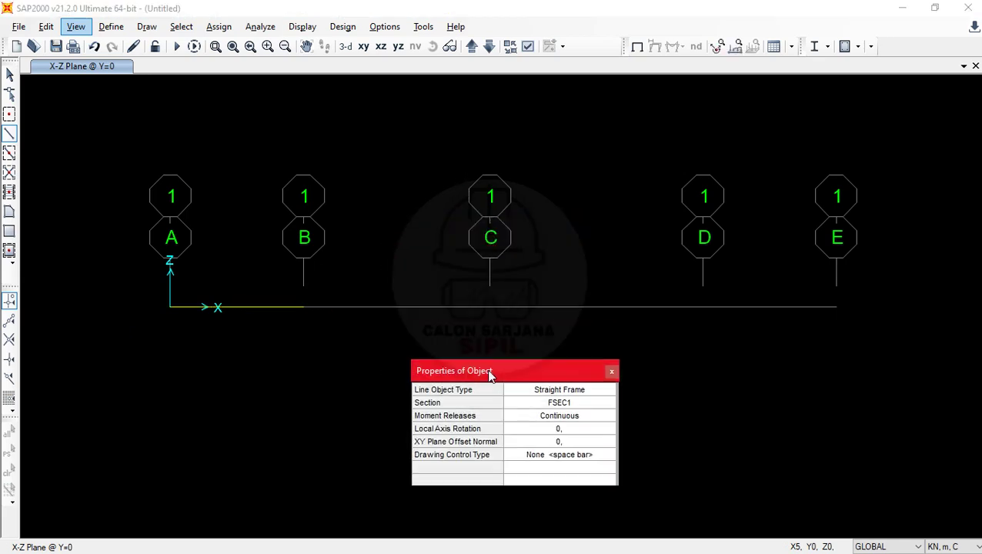
{"action": "left_click", "coordinate": [492, 308]}
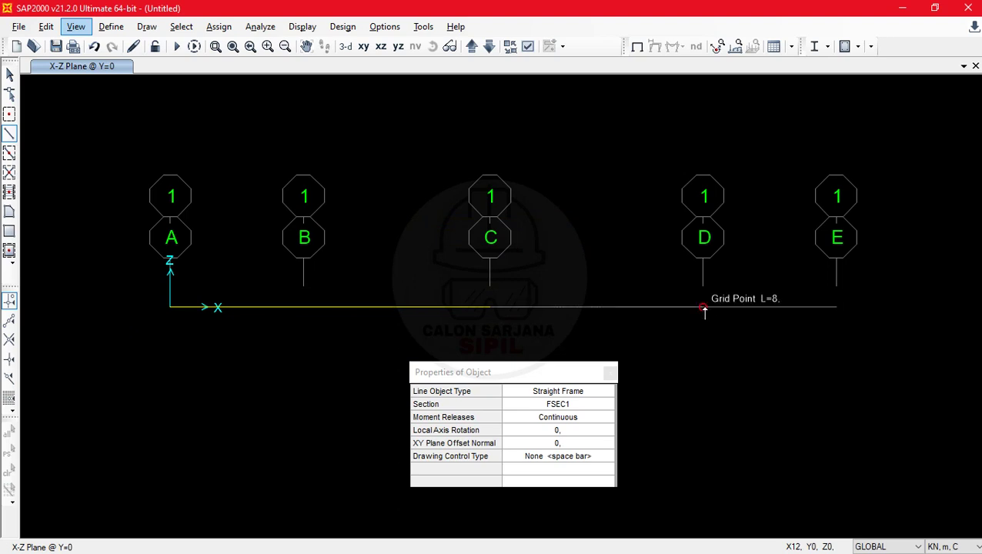
{"action": "left_click", "coordinate": [703, 307]}
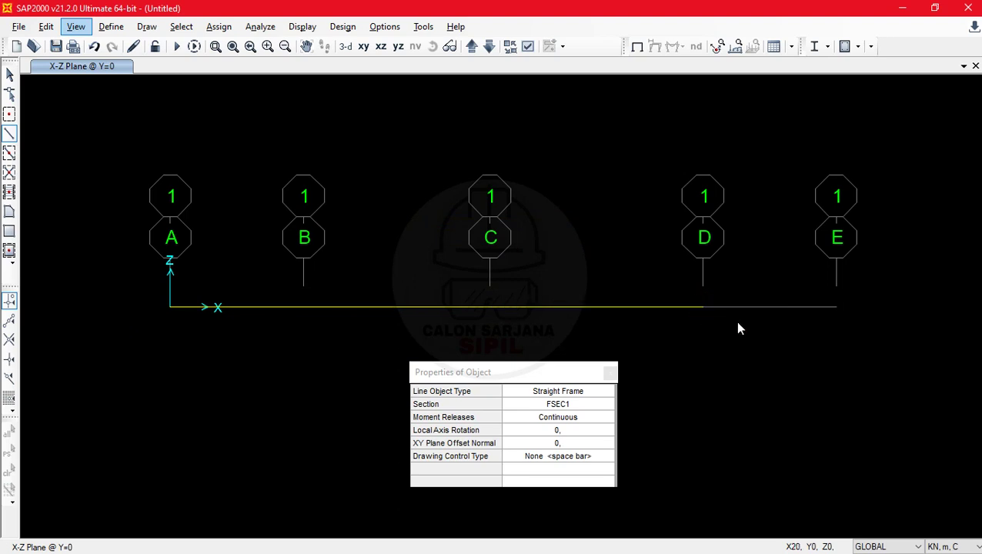
{"action": "left_click", "coordinate": [834, 307]}
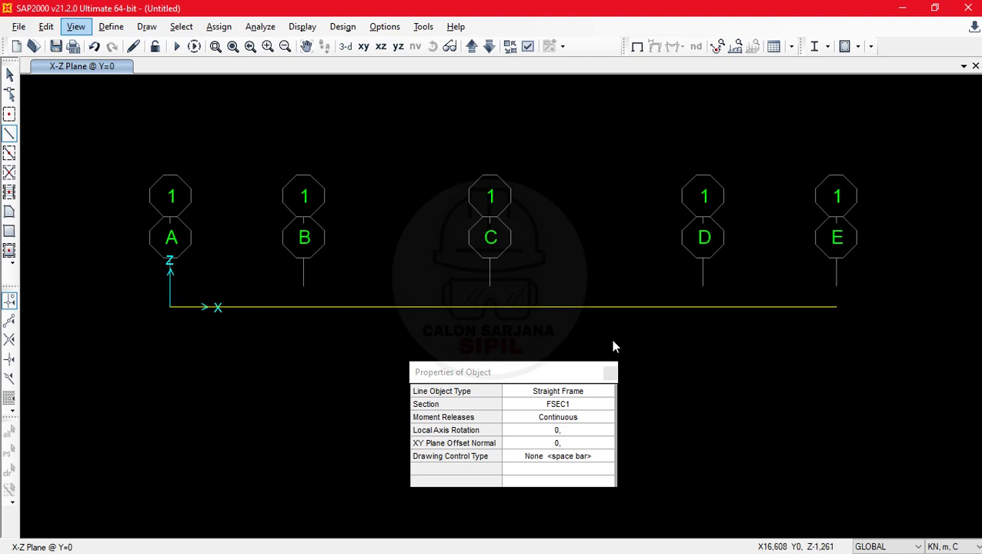
{"action": "key", "text": "Escape"}
- Assign a pinned support to the joint at grid A, restraining translations 1, 2 and 3
{"action": "left_click_drag", "start_coordinate": [129, 277], "coordinate": [226, 339]}
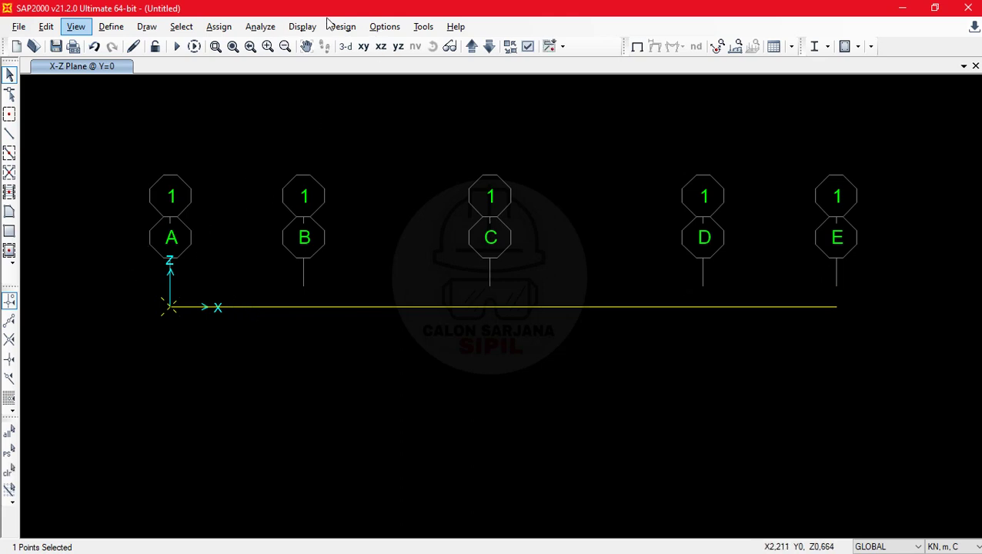
{"action": "left_click", "coordinate": [219, 27]}
{"action": "mouse_move", "coordinate": [245, 46]}
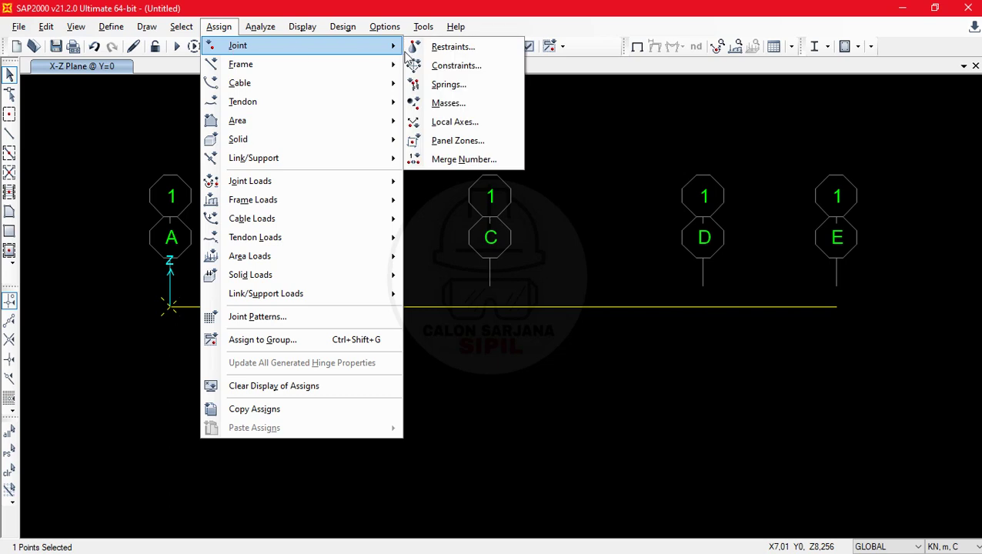
{"action": "left_click", "coordinate": [454, 47]}
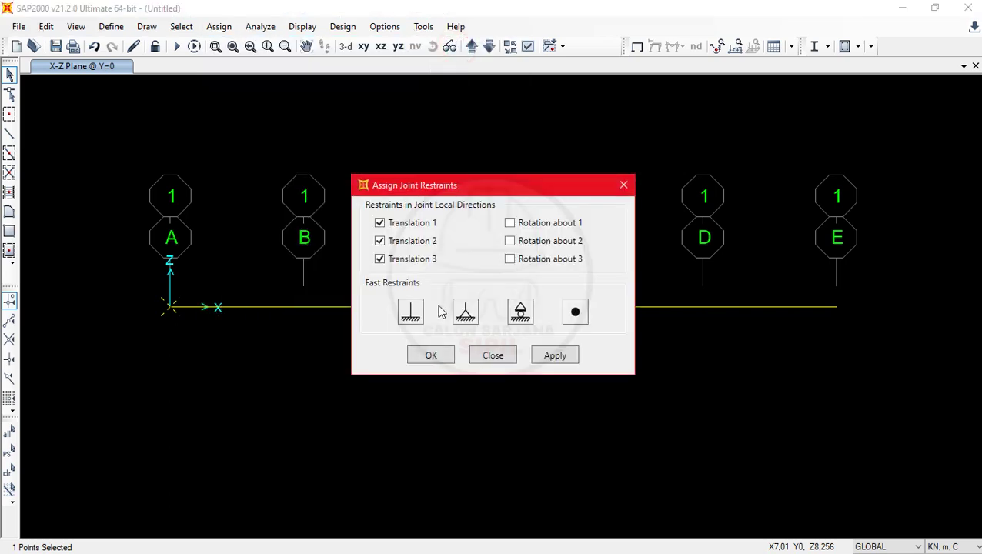
{"action": "left_click", "coordinate": [433, 356]}
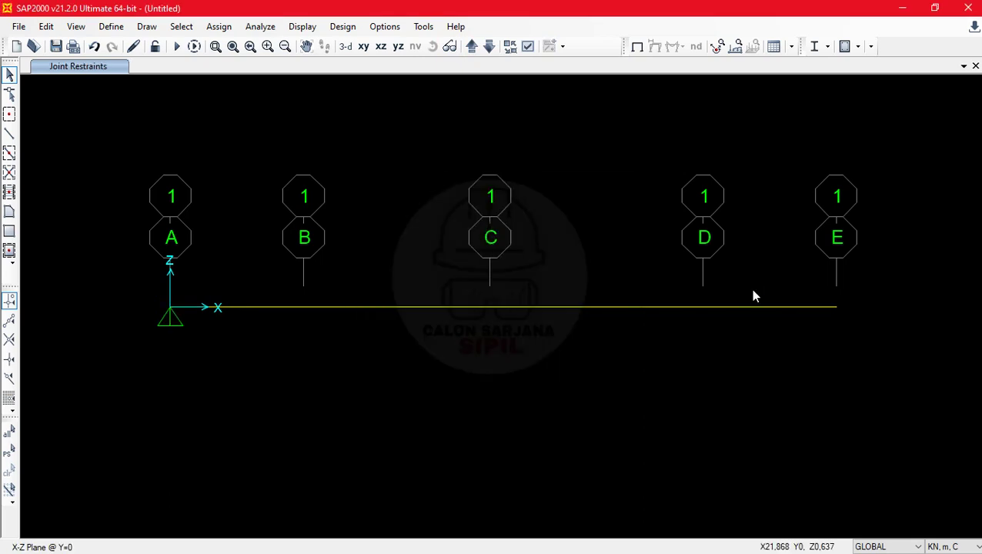
- Assign a roller support to the joint at grid E, restraining only translation 3
{"action": "left_click_drag", "start_coordinate": [821, 276], "coordinate": [870, 352]}
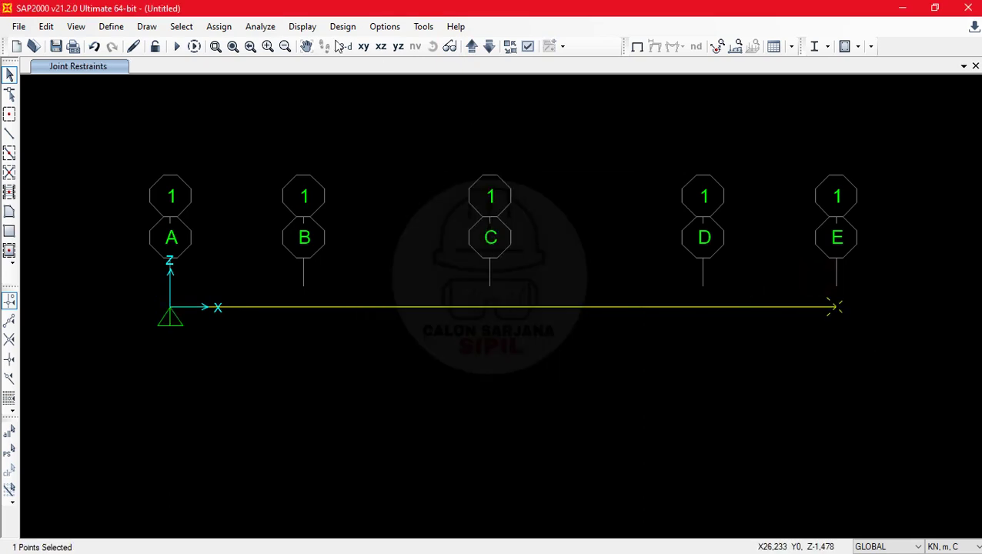
{"action": "left_click", "coordinate": [225, 28]}
{"action": "mouse_move", "coordinate": [236, 46]}
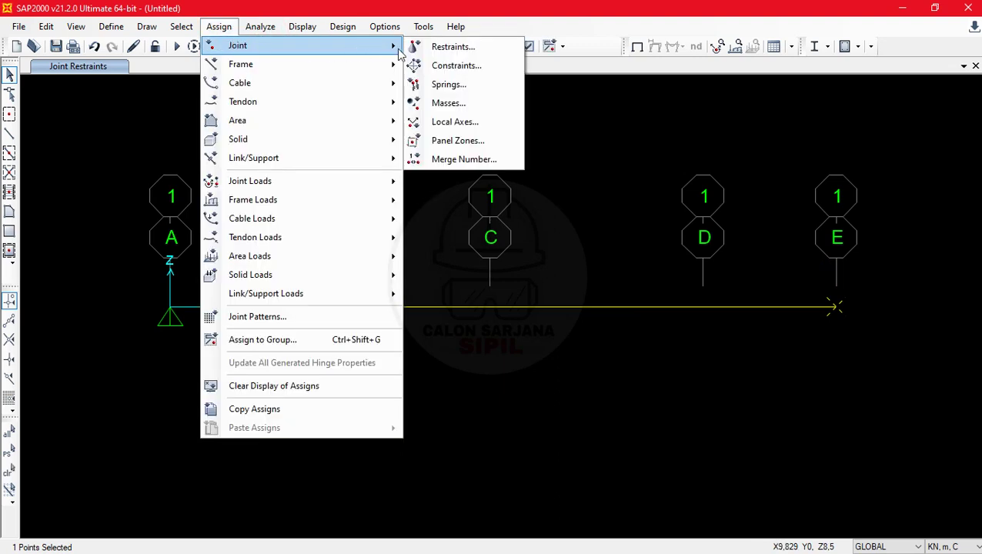
{"action": "left_click", "coordinate": [434, 46]}
{"action": "left_click", "coordinate": [522, 312]}
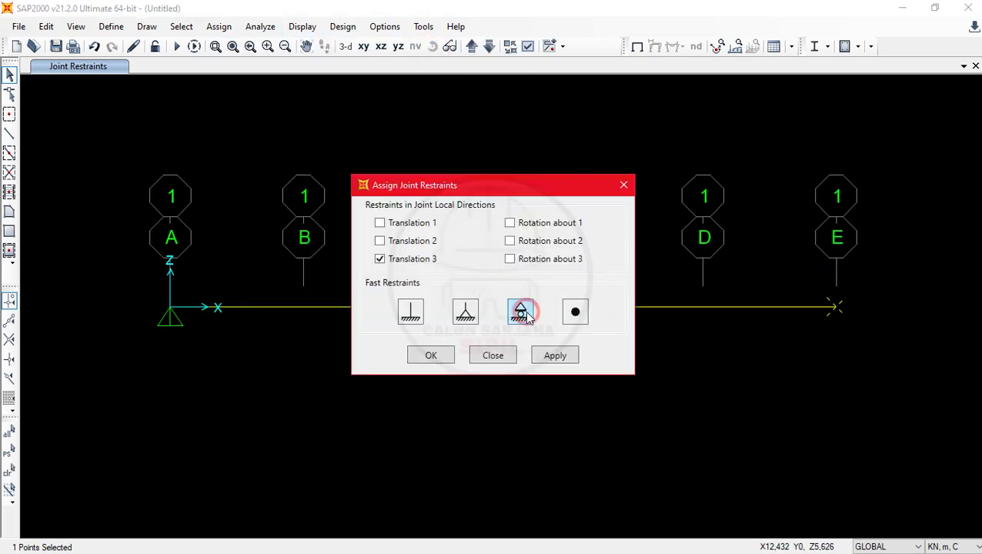
{"action": "left_click", "coordinate": [426, 357]}
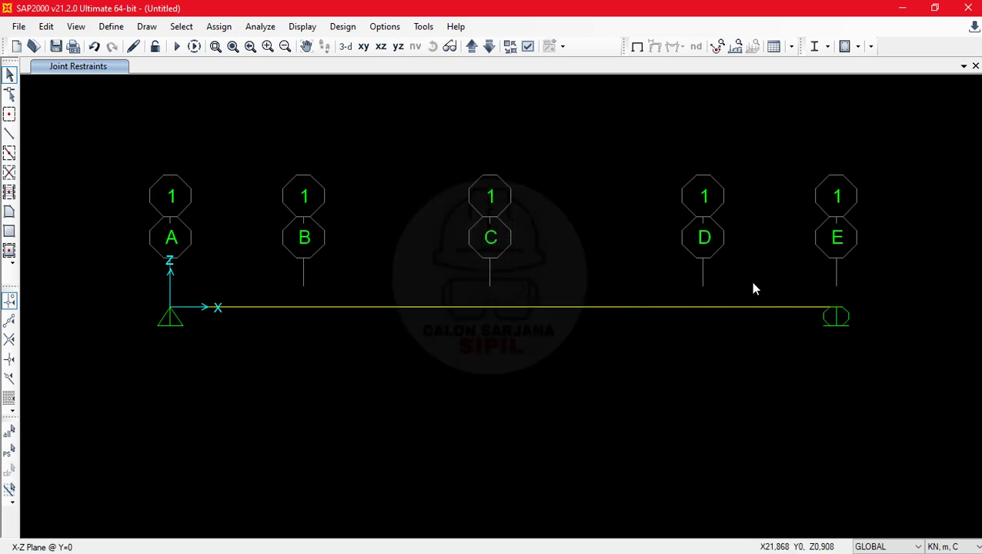
- Check the assignments and length of the frame between grids A and B in its line information
{"action": "left_click", "coordinate": [243, 307]}
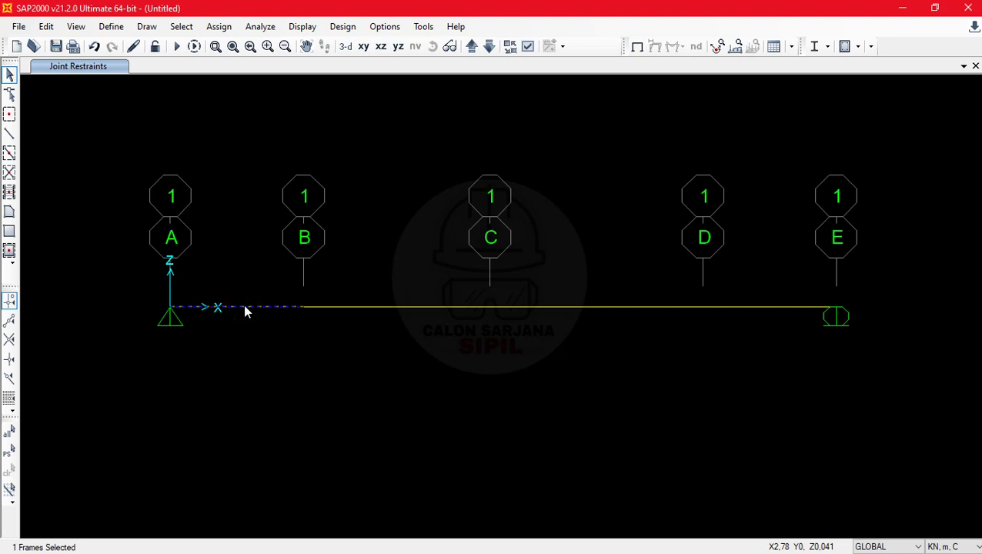
{"action": "right_click", "coordinate": [248, 262]}
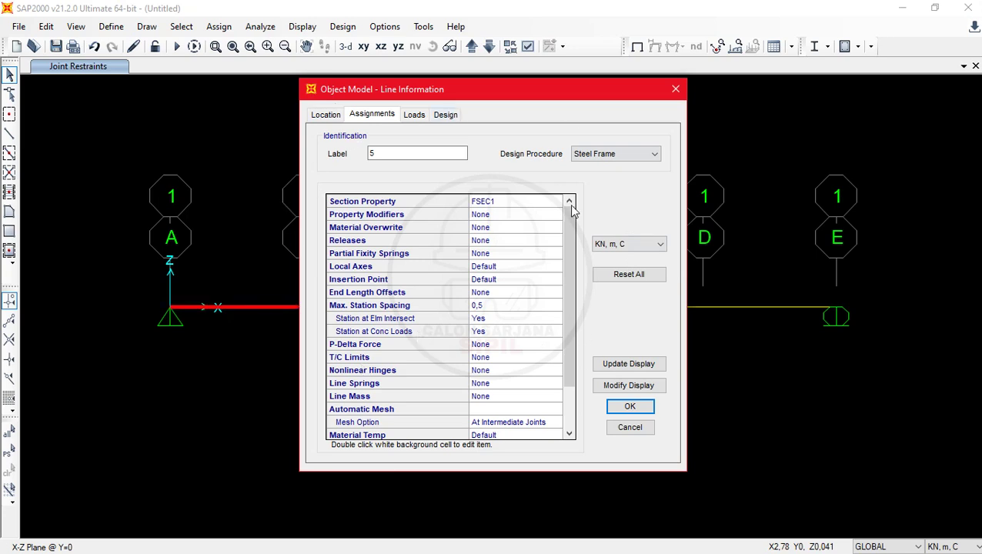
{"action": "scroll", "coordinate": [445, 285], "scroll_direction": "down", "scroll_amount": 2}
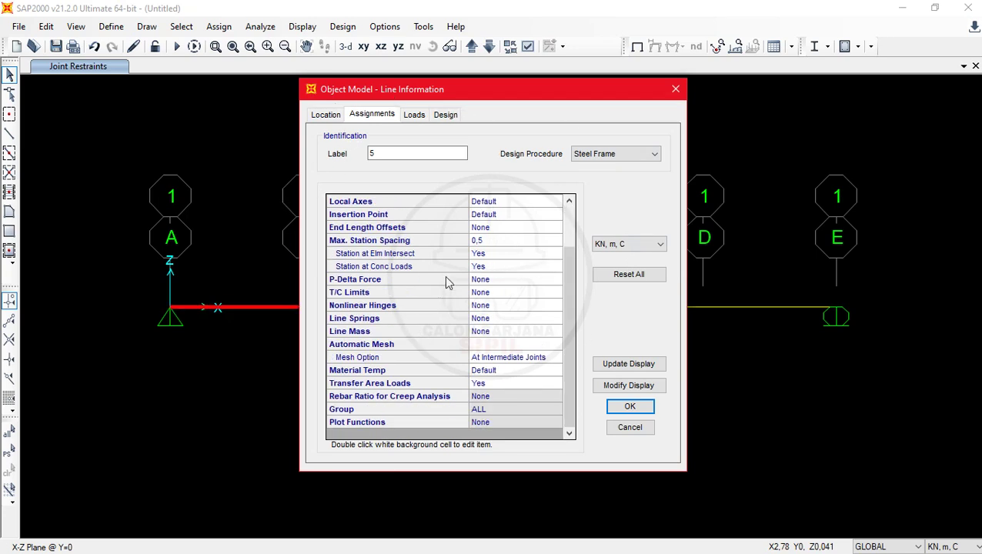
{"action": "scroll", "coordinate": [445, 281], "scroll_direction": "up", "scroll_amount": 2}
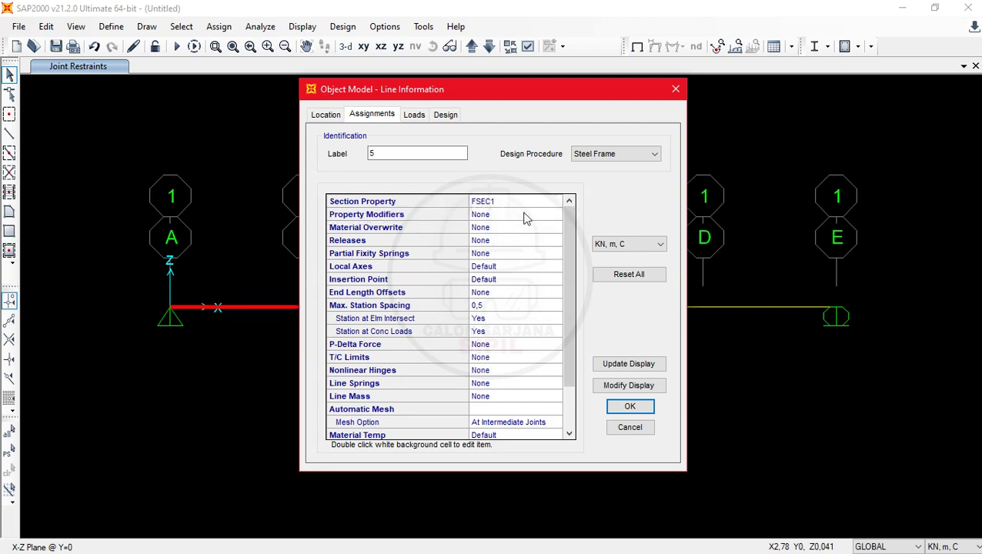
{"action": "left_click", "coordinate": [328, 117]}
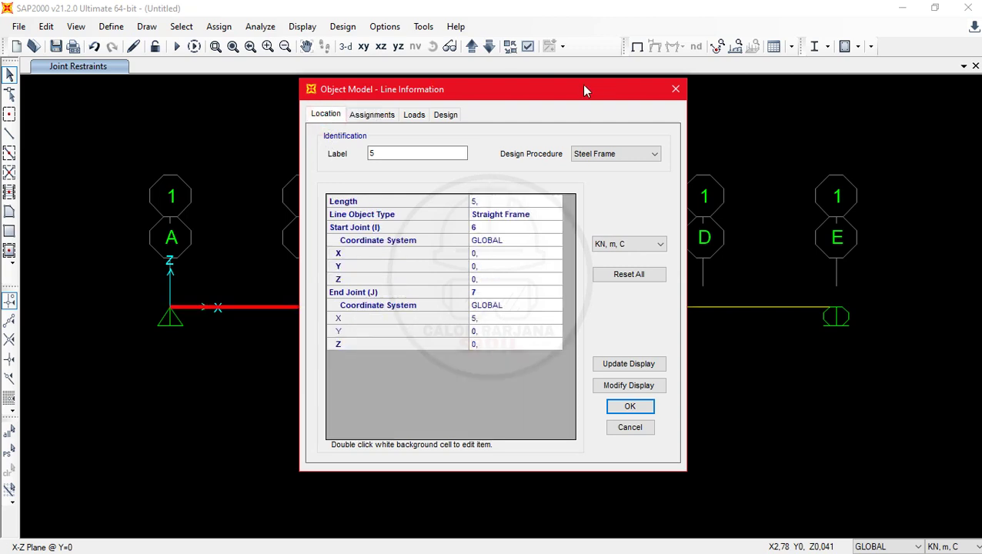
{"action": "left_click", "coordinate": [491, 202]}
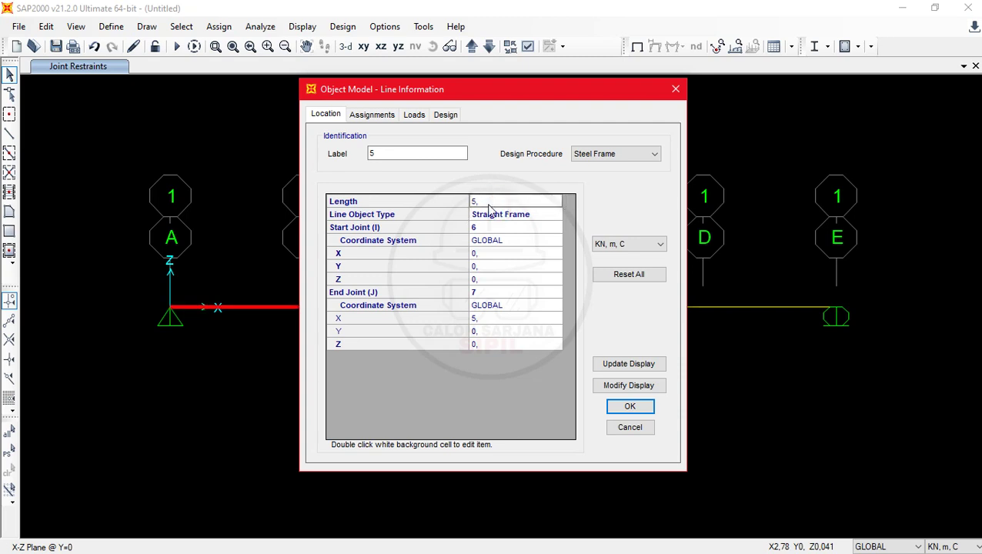
{"action": "left_click", "coordinate": [631, 408]}
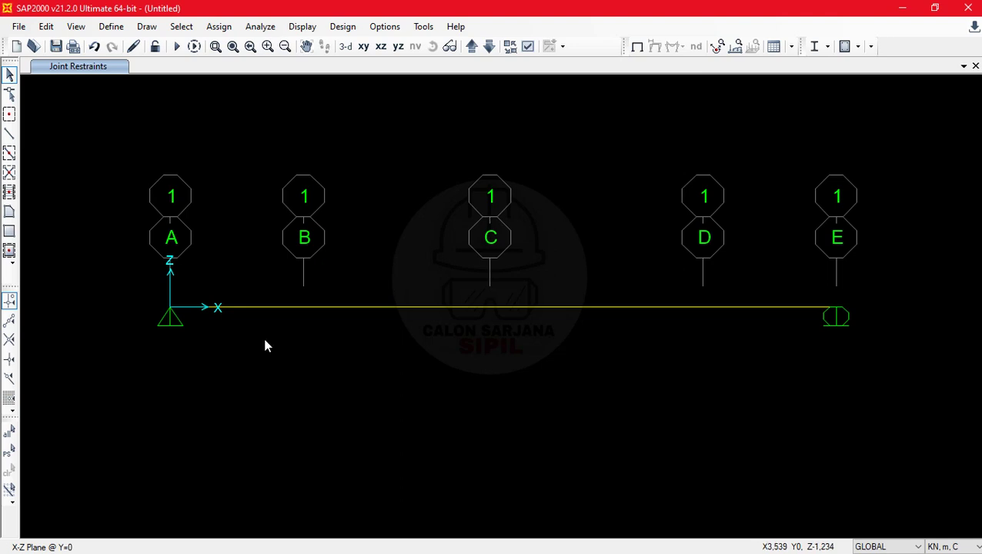
- Start a DEAD gravity distributed load on frame A–B, added to existing loads, with relative distances 0; 0,5; 0,75 and 1
{"action": "left_click", "coordinate": [252, 312]}
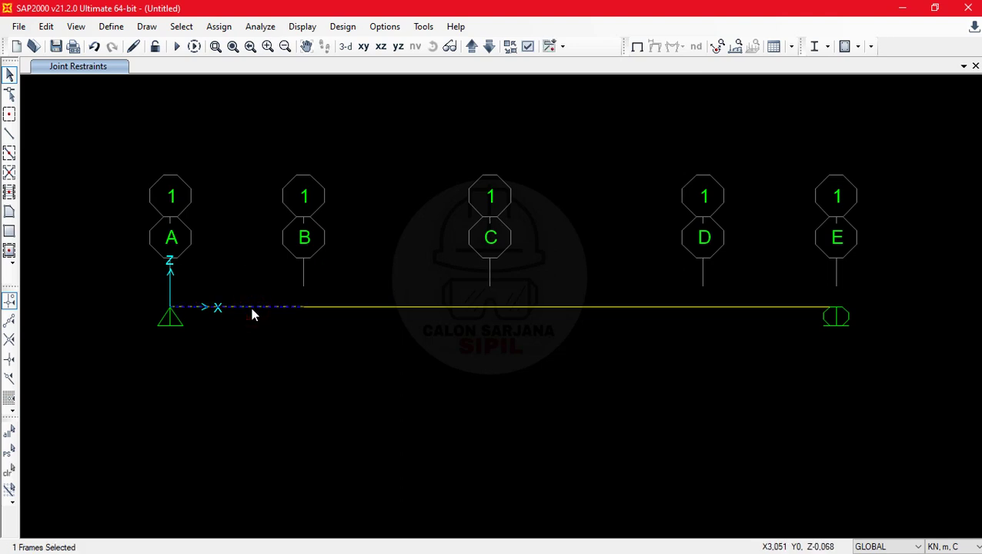
{"action": "left_click", "coordinate": [219, 27]}
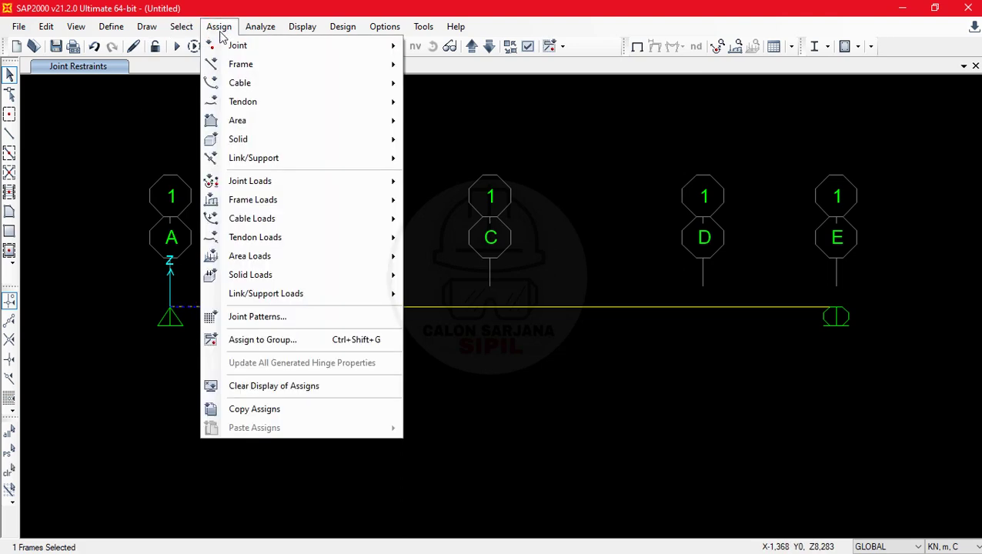
{"action": "mouse_move", "coordinate": [293, 201]}
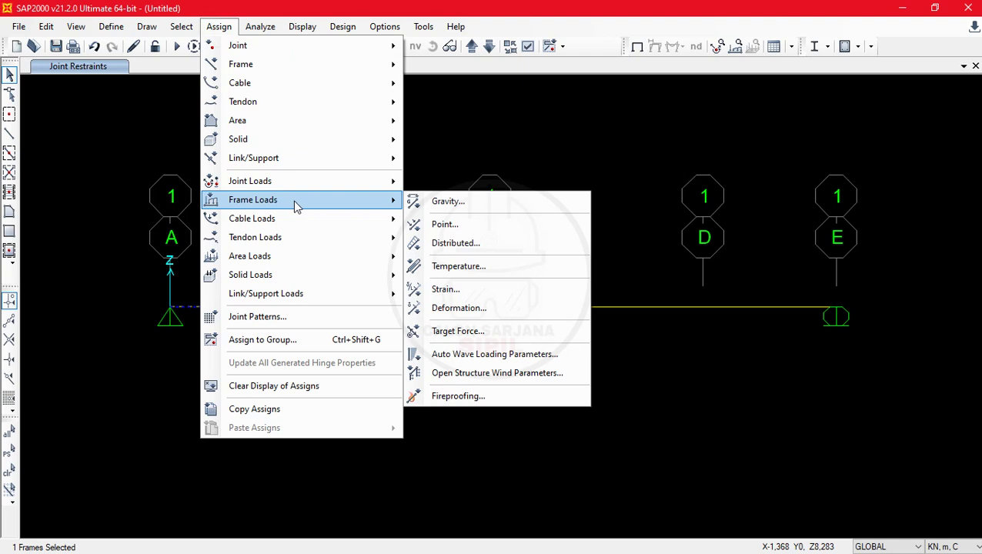
{"action": "left_click", "coordinate": [471, 244]}
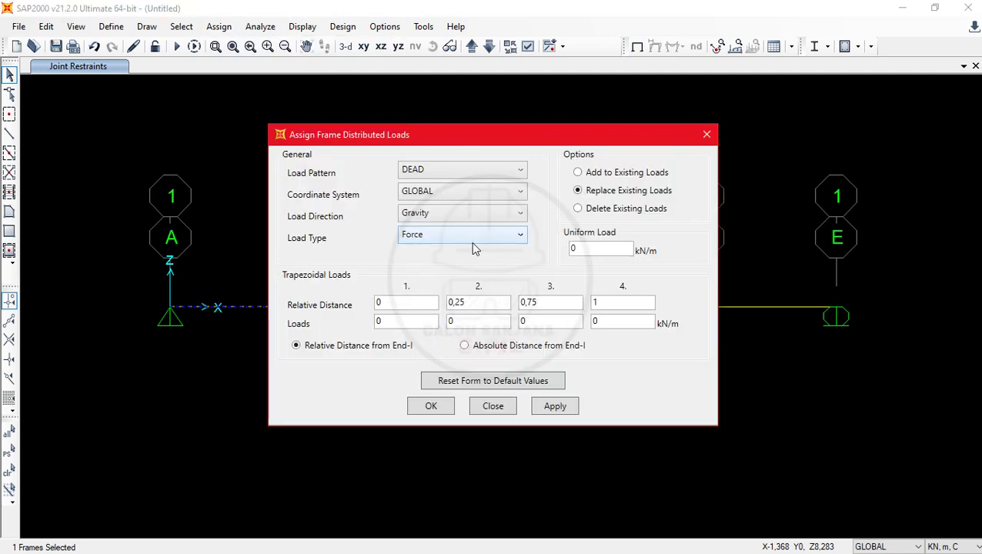
{"action": "left_click", "coordinate": [599, 176]}
{"action": "left_click_drag", "start_coordinate": [507, 302], "coordinate": [431, 299]}
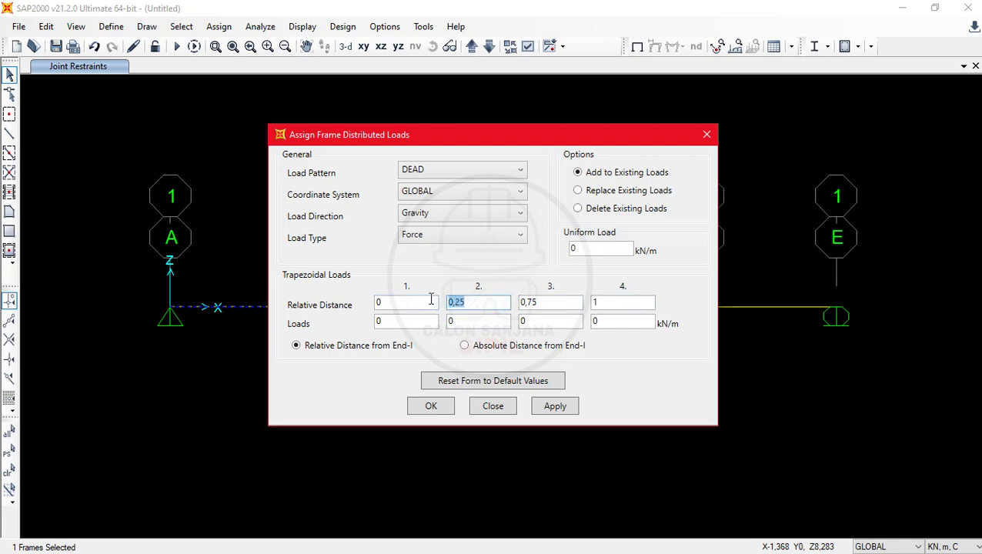
{"action": "key", "text": "BackSpace"}
{"action": "type", "text": ",5"}
{"action": "left_click", "coordinate": [565, 303]}
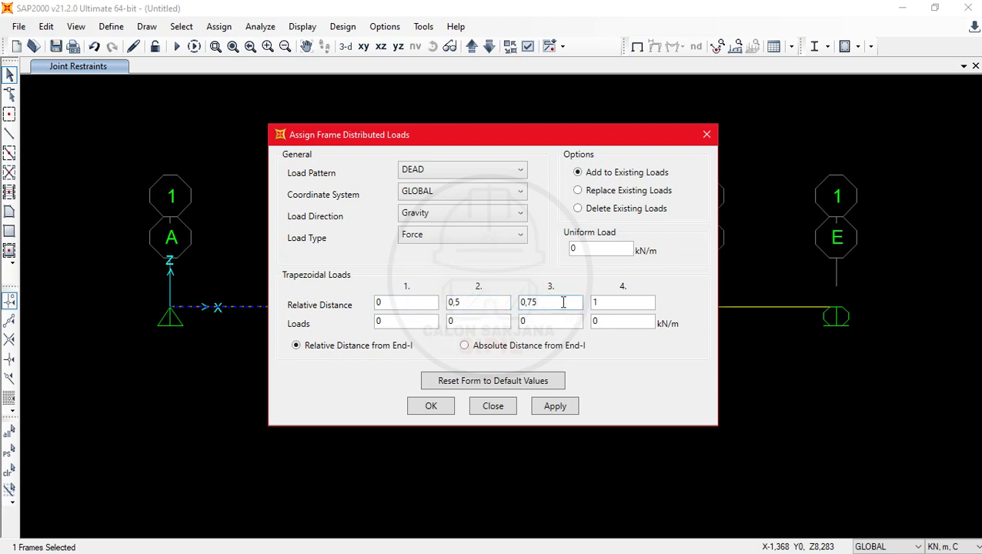
{"action": "left_click", "coordinate": [609, 302]}
- Enter trapezoidal loads of 20, 30, 15 and 0 kN/m and assign them to frame A–B
{"action": "left_click", "coordinate": [377, 322]}
{"action": "left_click_drag", "start_coordinate": [378, 322], "coordinate": [365, 329]}
{"action": "type", "text": "20"}
{"action": "left_click_drag", "start_coordinate": [463, 323], "coordinate": [432, 326]}
{"action": "type", "text": "30"}
{"action": "left_click_drag", "start_coordinate": [552, 329], "coordinate": [523, 329]}
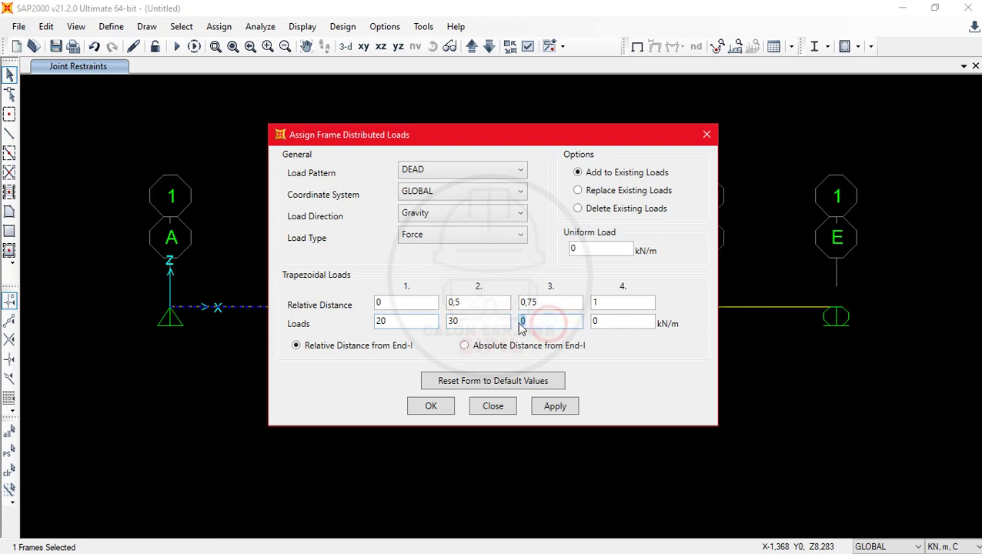
{"action": "type", "text": "1"}
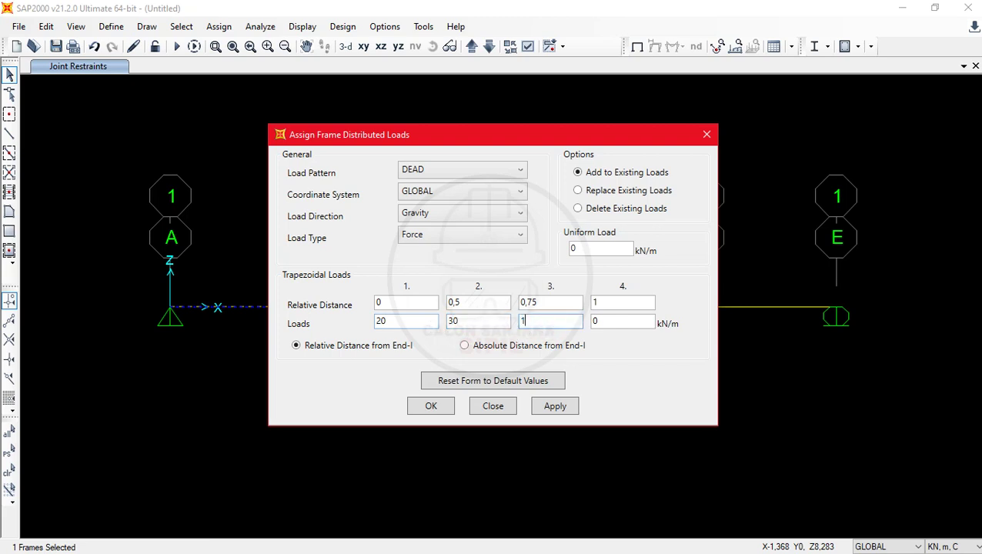
{"action": "type", "text": "5"}
{"action": "left_click", "coordinate": [617, 325]}
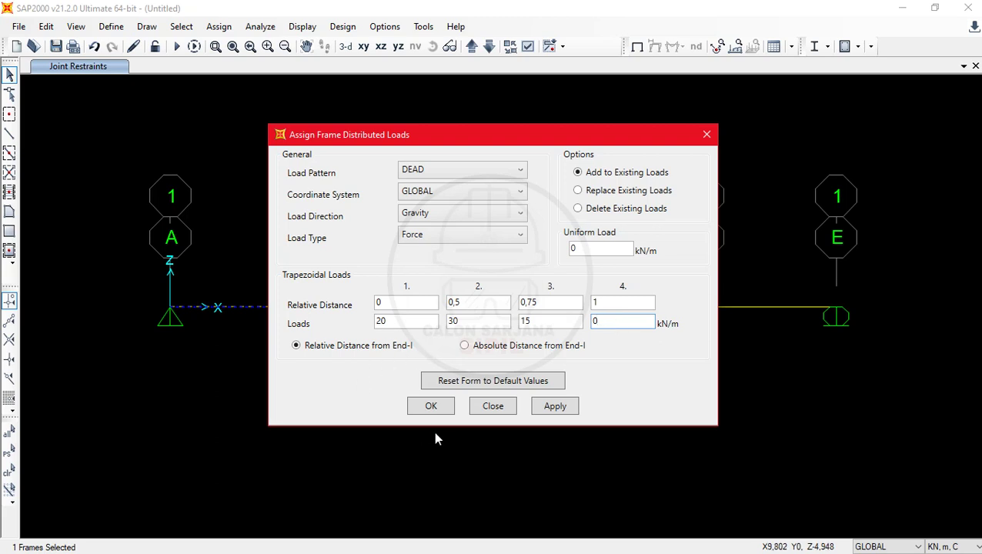
{"action": "left_click", "coordinate": [436, 407]}
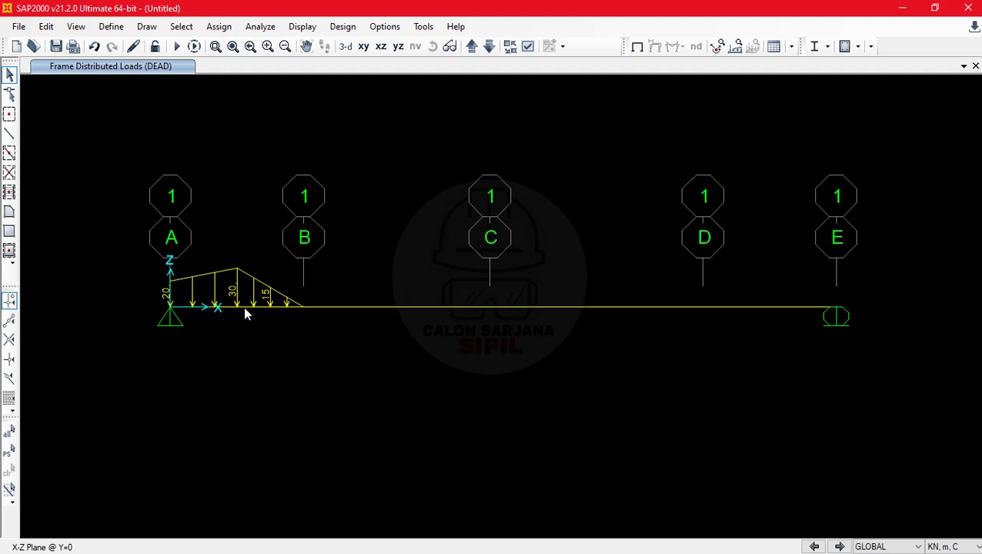
- Check the length of the frame between grids B and C in its line information
{"action": "left_click", "coordinate": [323, 308]}
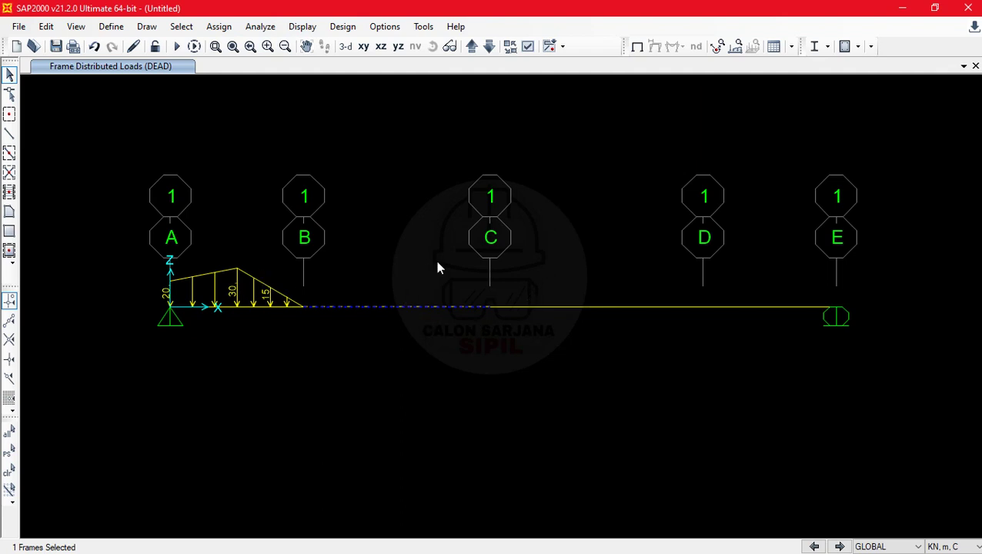
{"action": "double_click", "coordinate": [420, 308]}
{"action": "left_click", "coordinate": [324, 114]}
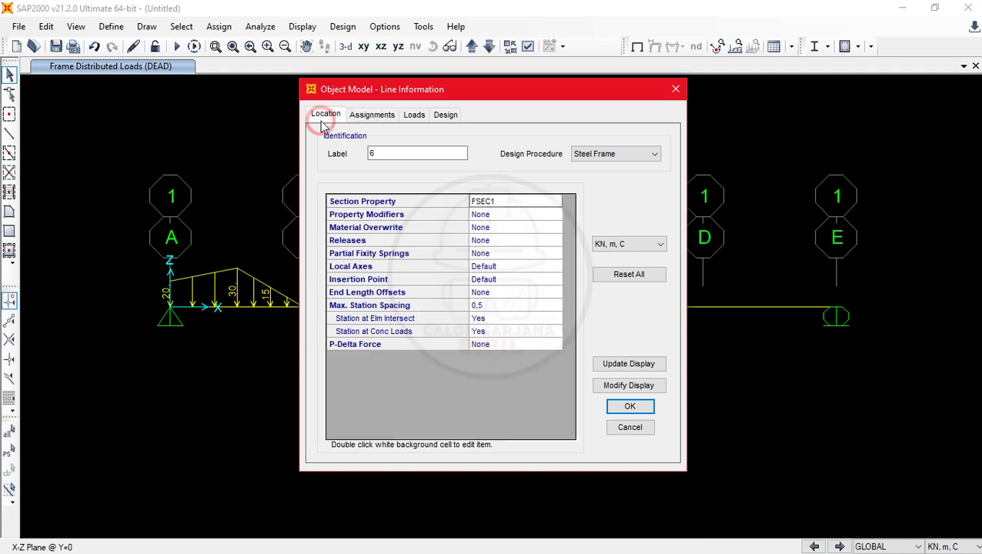
{"action": "left_click", "coordinate": [493, 211]}
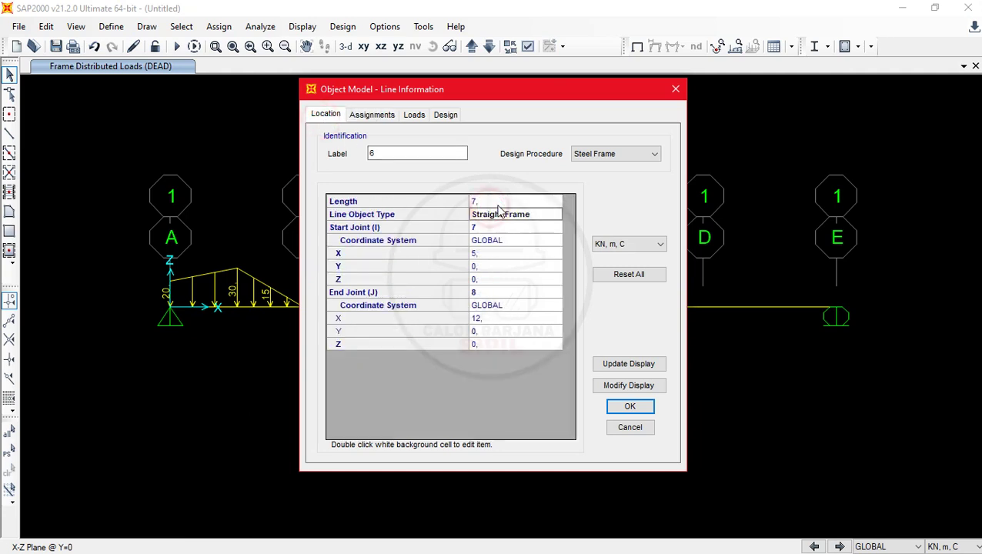
{"action": "left_click", "coordinate": [500, 202]}
{"action": "left_click", "coordinate": [630, 407]}
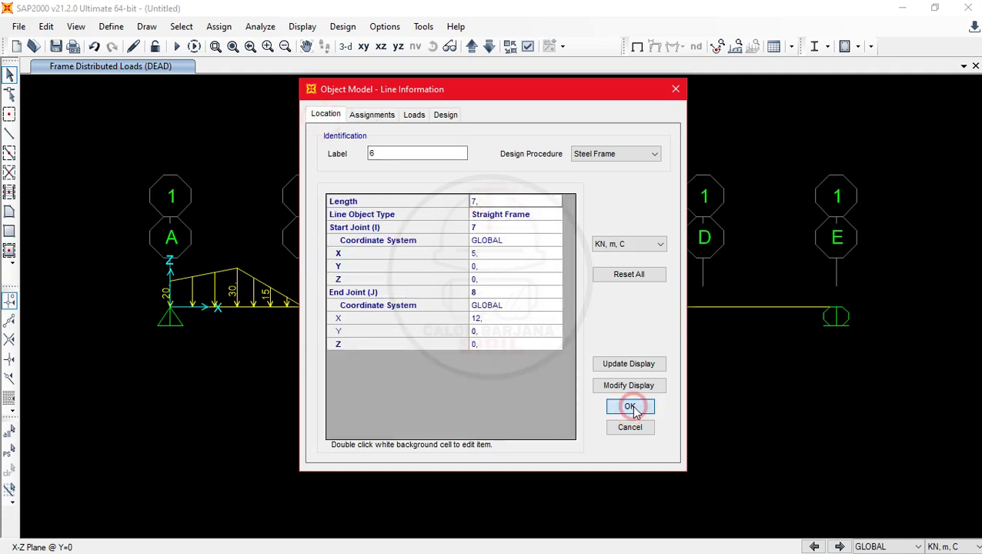
- Assign a trapezoidal load of 20, 30, 15 and 0 kN/m to frame B–C at absolute distances 0, 3, 5 and 7 m
{"action": "left_click", "coordinate": [398, 312]}
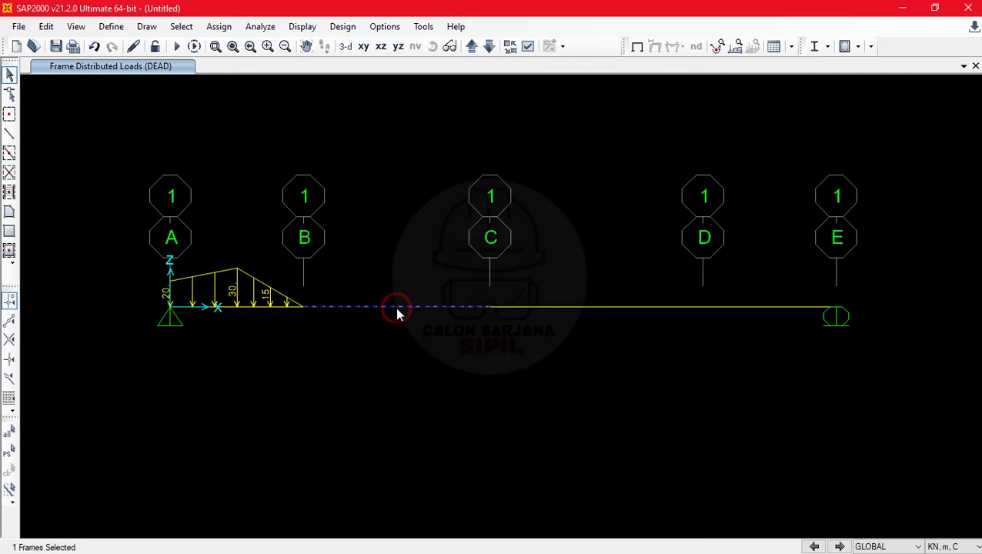
{"action": "left_click", "coordinate": [216, 26]}
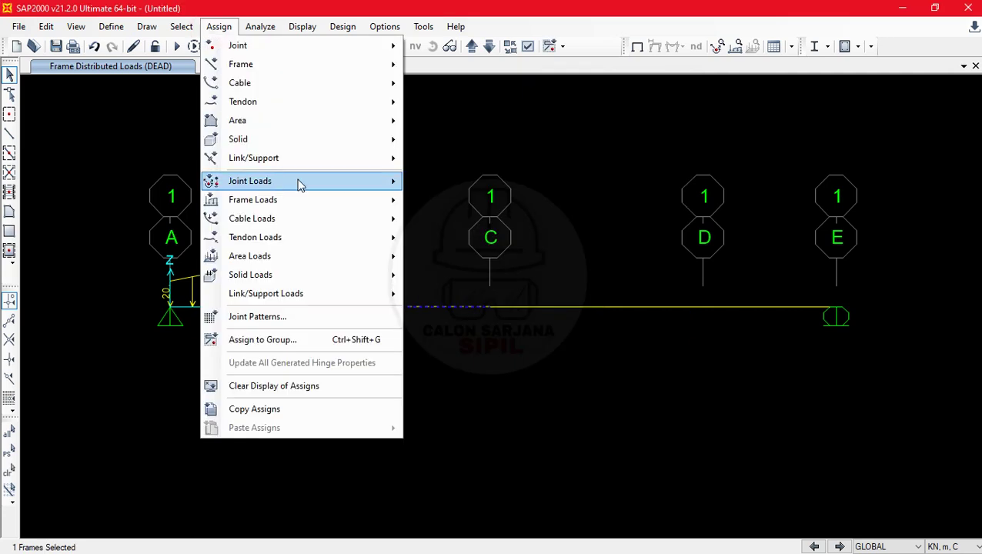
{"action": "mouse_move", "coordinate": [353, 206]}
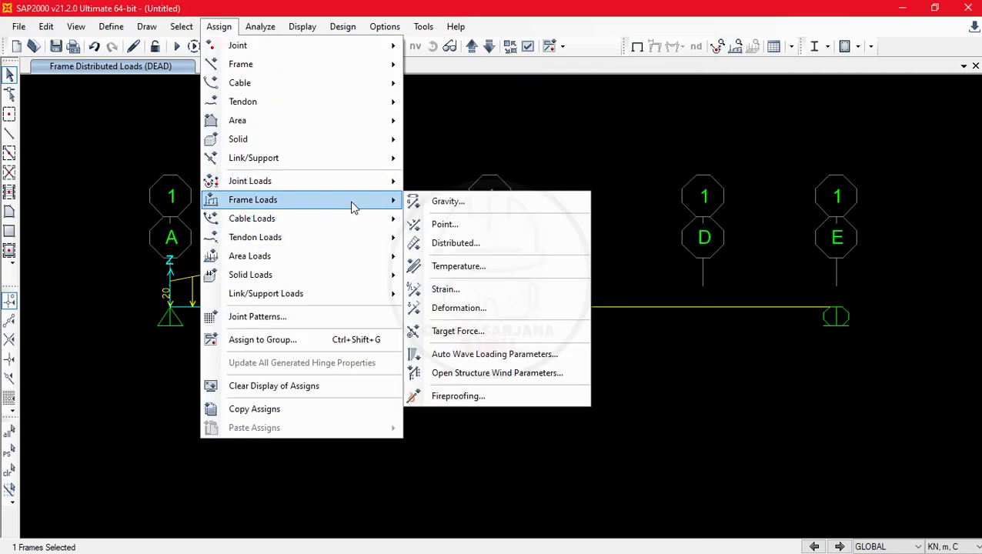
{"action": "left_click", "coordinate": [481, 243]}
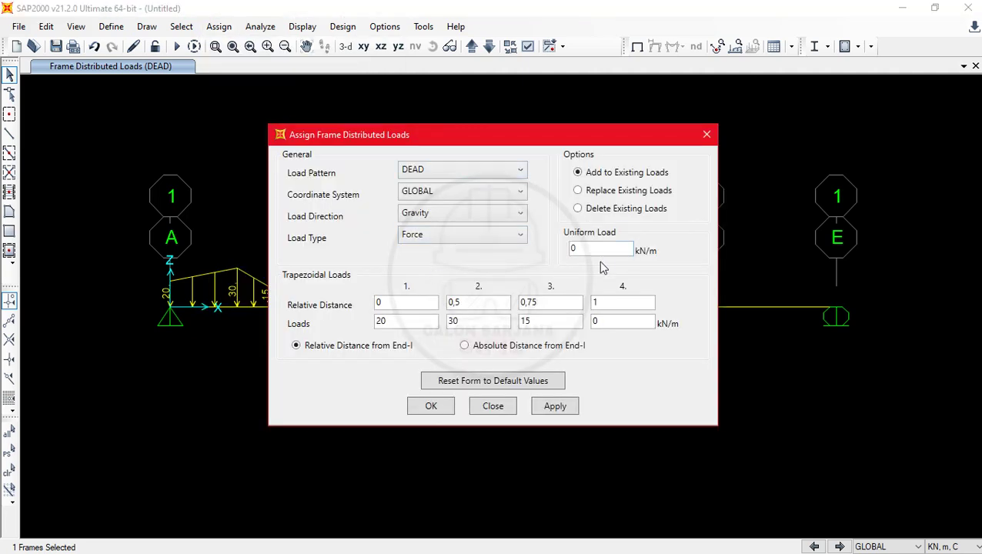
{"action": "left_click", "coordinate": [551, 348]}
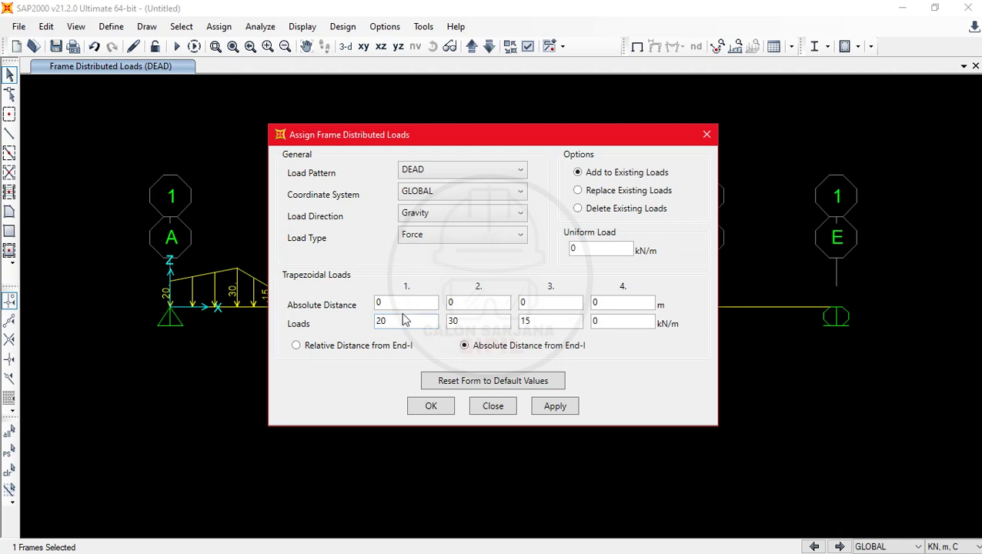
{"action": "double_click", "coordinate": [459, 304]}
{"action": "type", "text": "3"}
{"action": "double_click", "coordinate": [523, 303]}
{"action": "type", "text": "5"}
{"action": "double_click", "coordinate": [623, 302]}
{"action": "type", "text": "7"}
{"action": "left_click", "coordinate": [412, 413]}
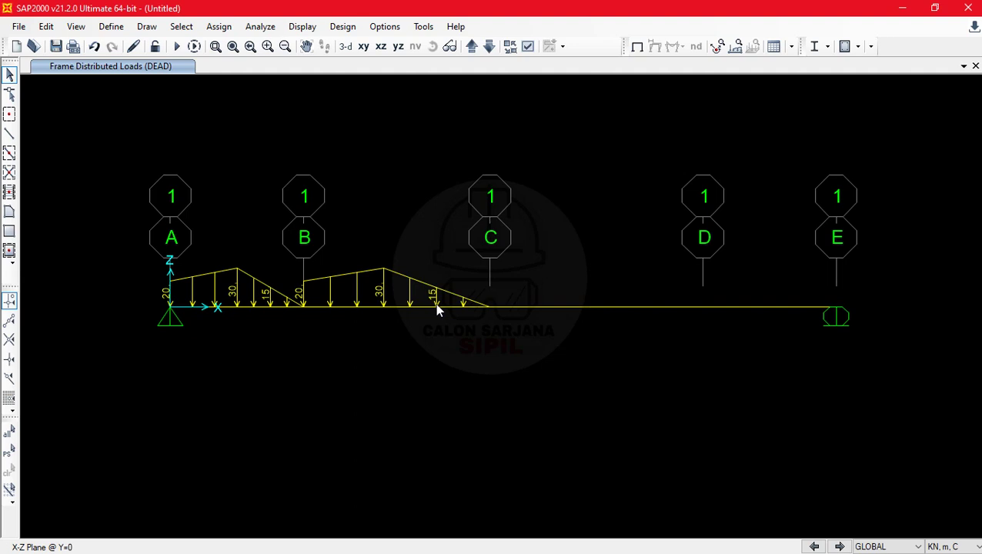
- Check the length of the frame between grids C and D in its line information
{"action": "left_click", "coordinate": [487, 308]}
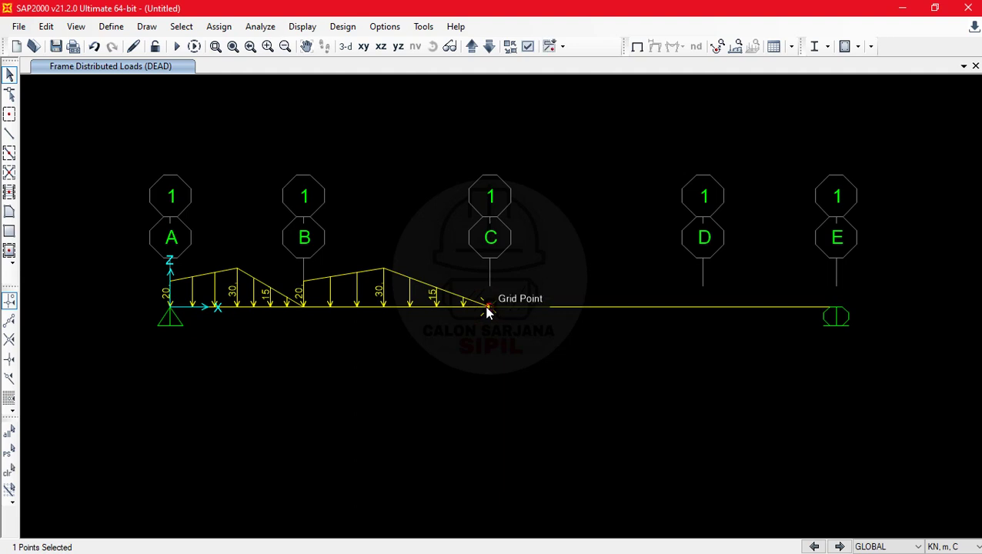
{"action": "key", "text": "ctrl+q"}
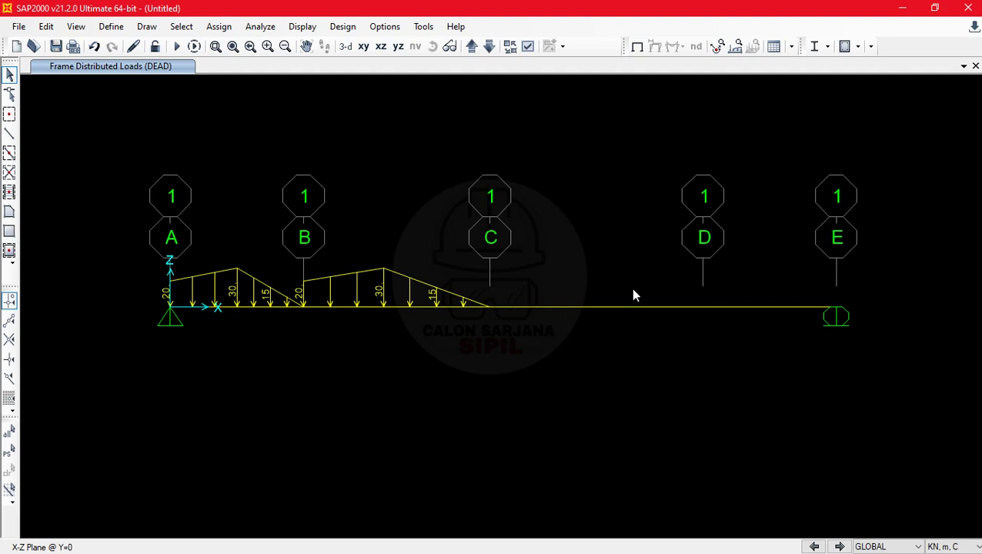
{"action": "left_click", "coordinate": [616, 308]}
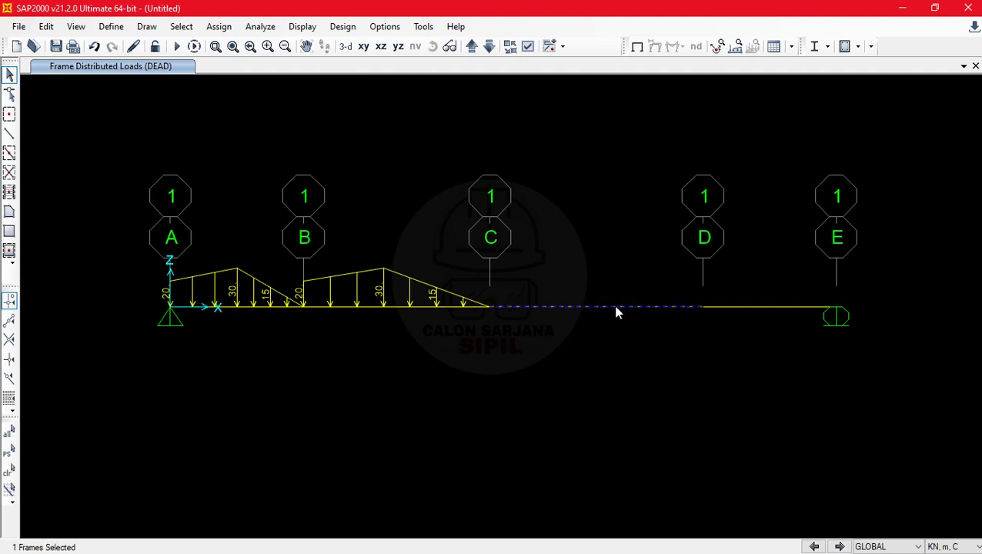
{"action": "right_click", "coordinate": [569, 307]}
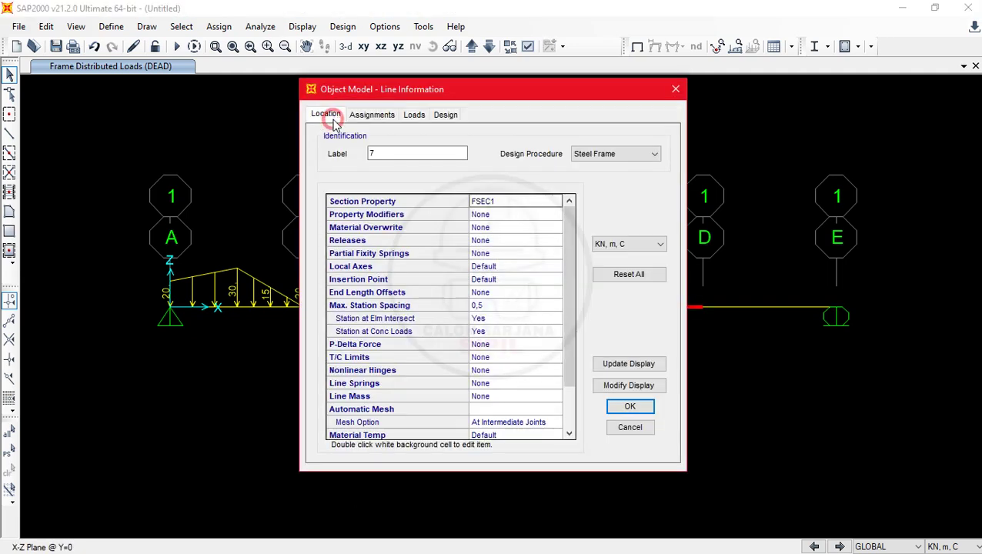
{"action": "left_click", "coordinate": [331, 117]}
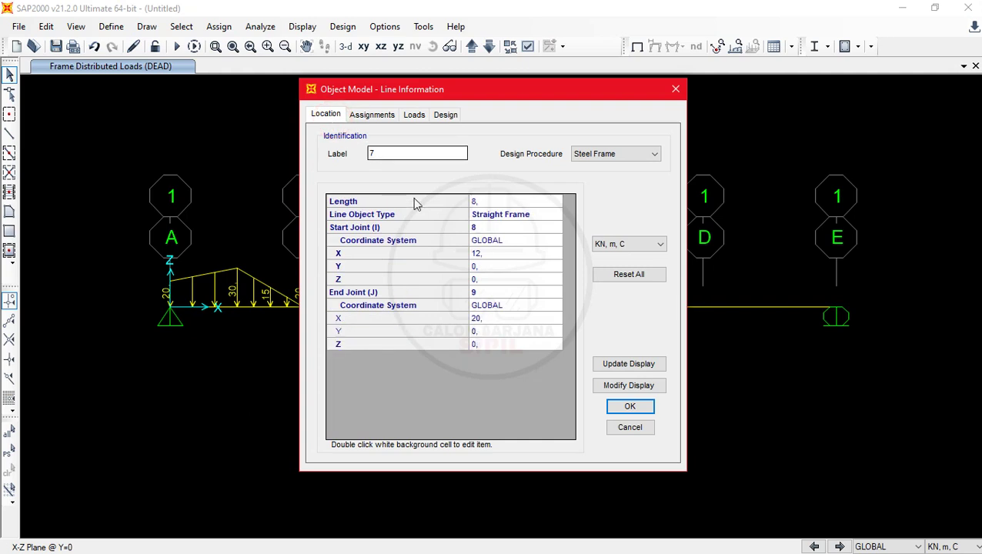
{"action": "left_click", "coordinate": [639, 432]}
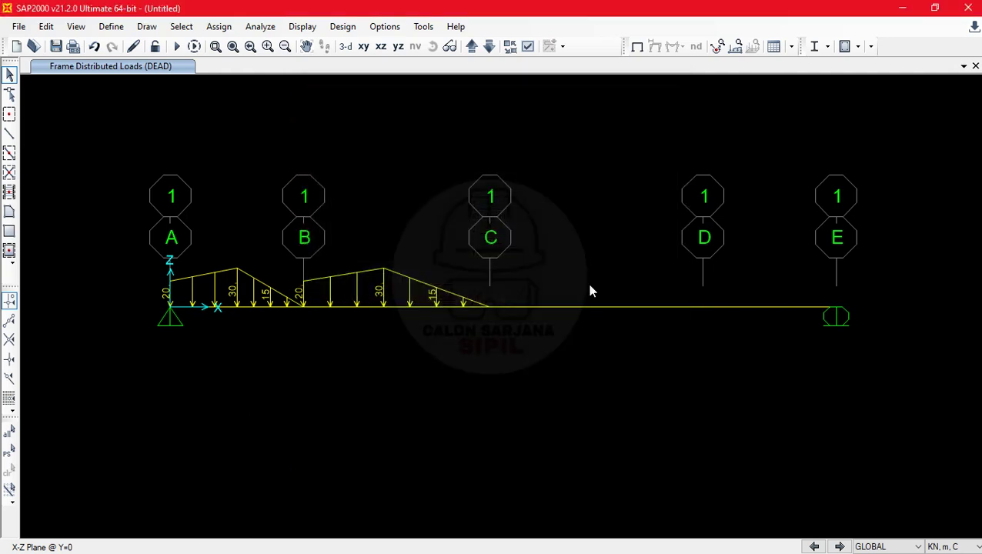
- Assign gravity point loads of 14 and 60 kN at relative distances 0.25 and 0.75 to frame C–D, adding to existing loads
{"action": "left_click", "coordinate": [598, 307]}
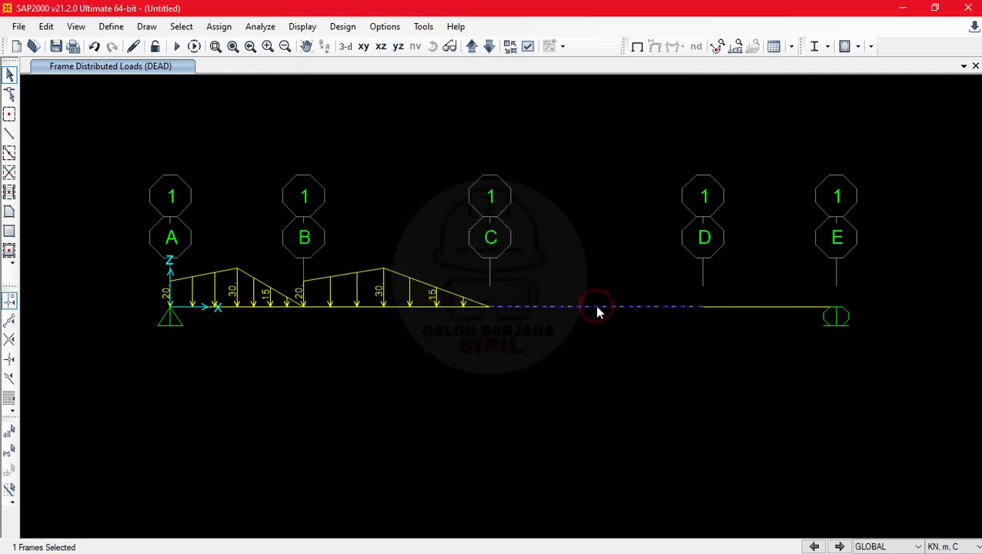
{"action": "left_click", "coordinate": [221, 28]}
{"action": "mouse_move", "coordinate": [358, 202]}
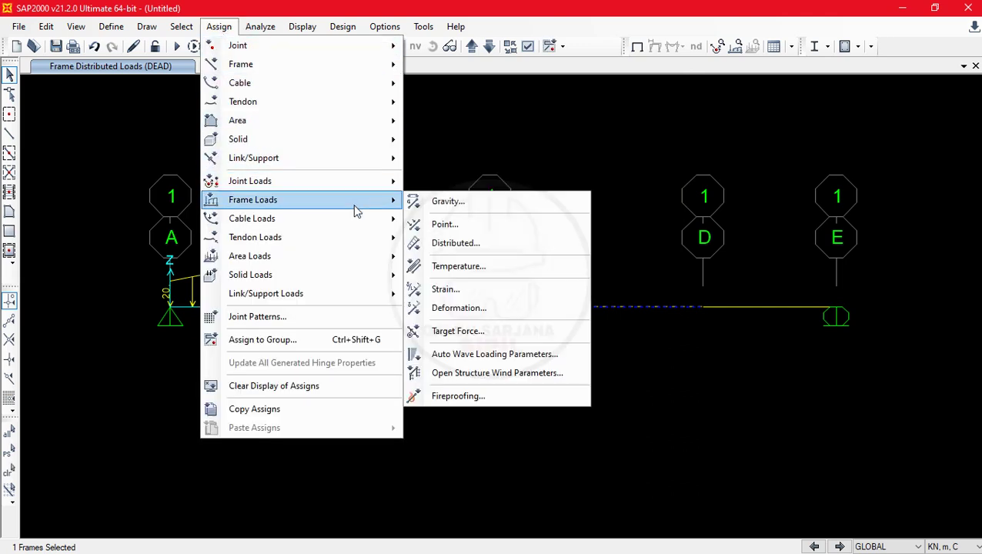
{"action": "left_click", "coordinate": [501, 227]}
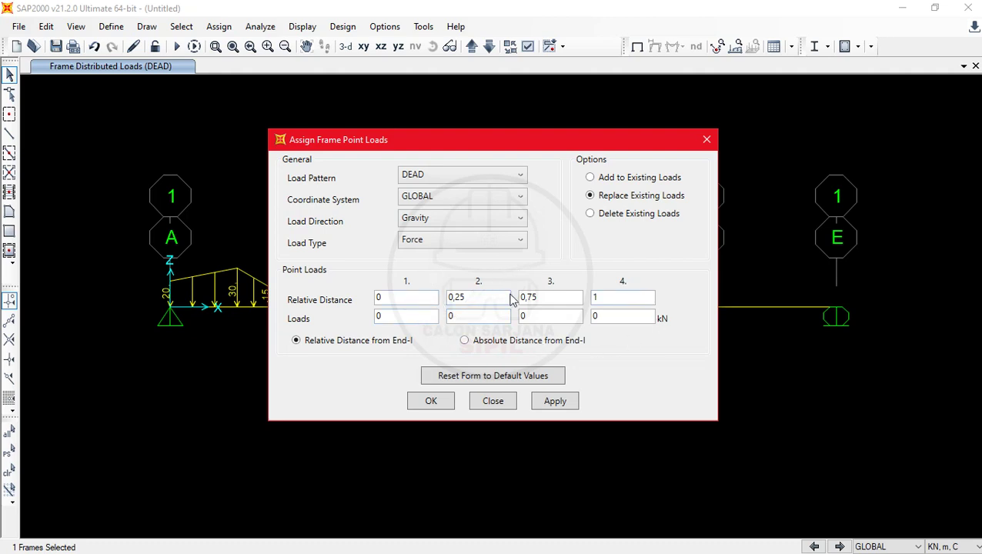
{"action": "left_click", "coordinate": [633, 178]}
{"action": "double_click", "coordinate": [452, 315]}
{"action": "left_click_drag", "start_coordinate": [459, 133], "coordinate": [502, 133]}
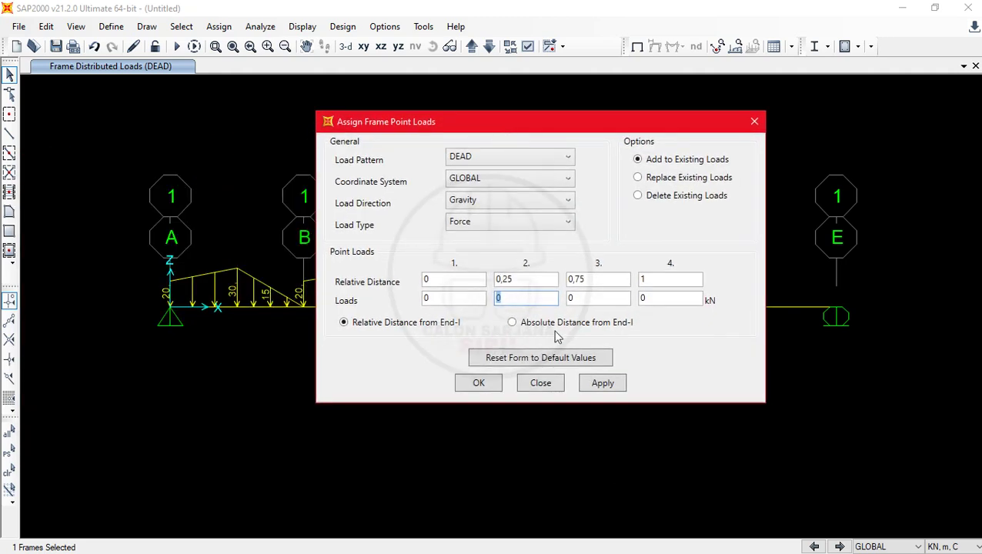
{"action": "type", "text": "14"}
{"action": "left_click", "coordinate": [585, 298]}
{"action": "type", "text": "60"}
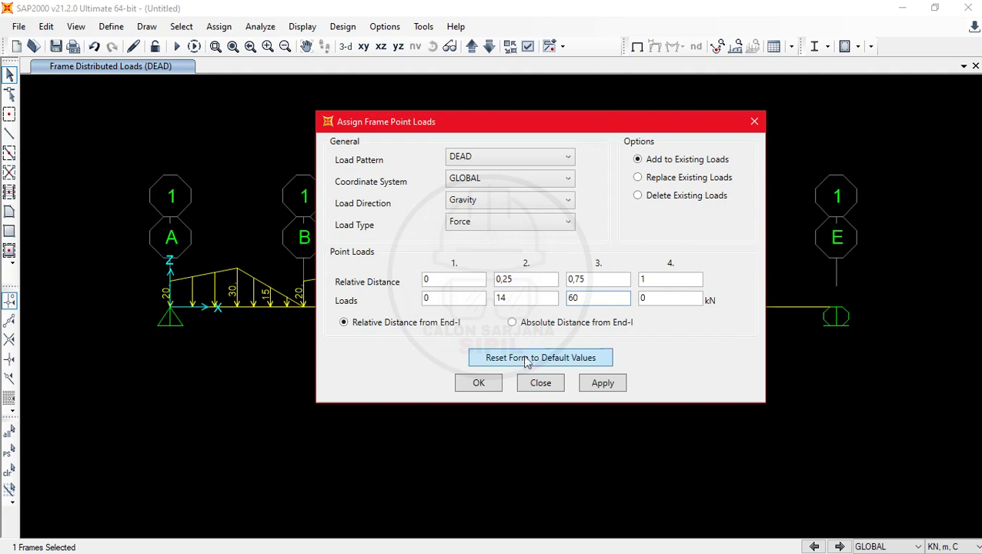
{"action": "left_click", "coordinate": [485, 384]}
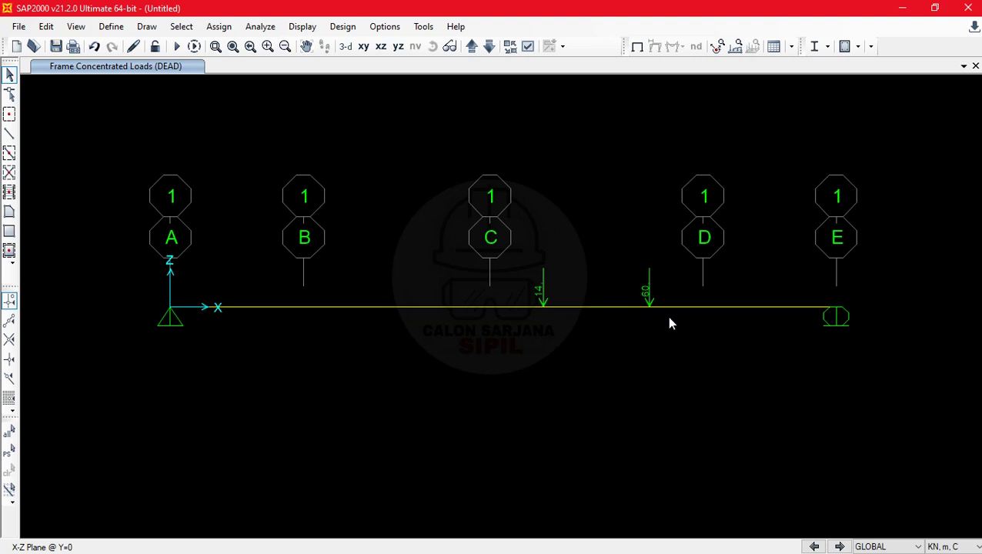
- Start a distributed load assignment on frame D–E and zero the third and fourth trapezoidal distances and loads
{"action": "left_click", "coordinate": [733, 306]}
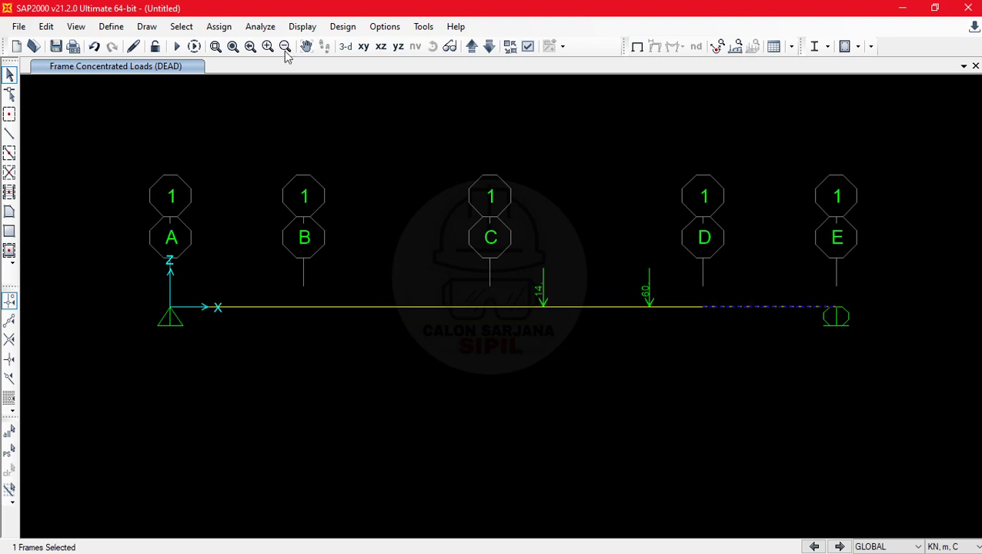
{"action": "left_click", "coordinate": [218, 26]}
{"action": "mouse_move", "coordinate": [317, 202]}
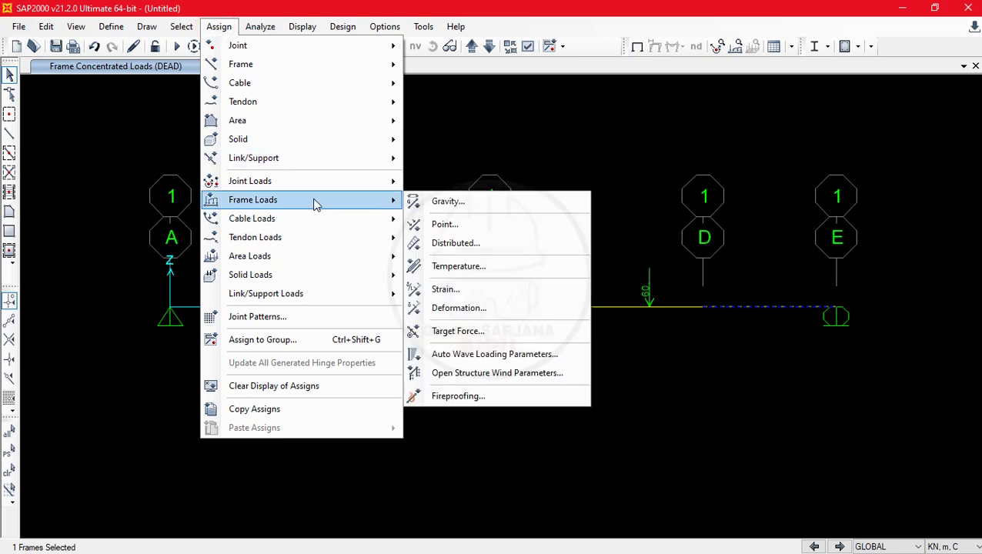
{"action": "left_click", "coordinate": [504, 245]}
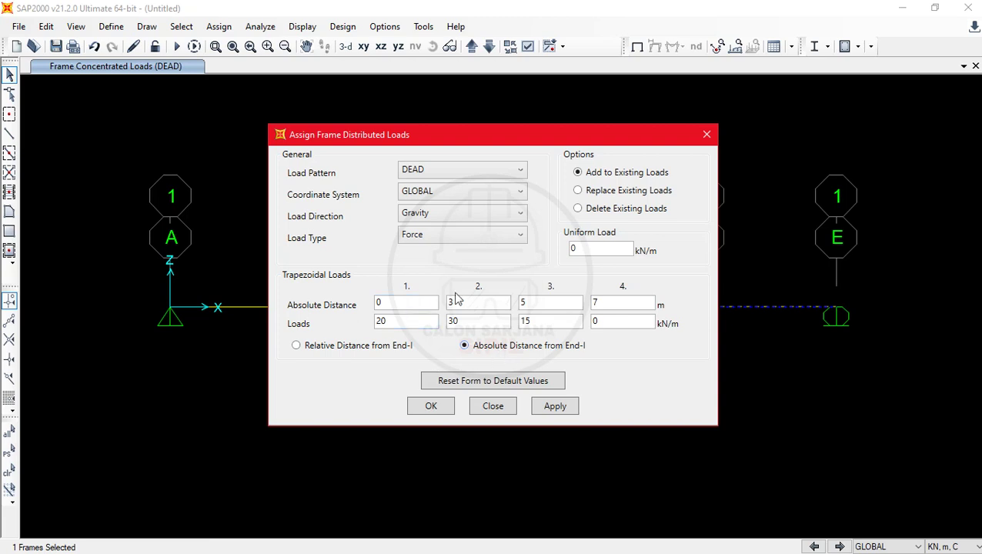
{"action": "left_click", "coordinate": [623, 306]}
{"action": "left_click_drag", "start_coordinate": [624, 306], "coordinate": [509, 324]}
{"action": "type", "text": "000"}
{"action": "left_click_drag", "start_coordinate": [432, 324], "coordinate": [408, 322]}
{"action": "type", "text": "0"}
- Try to assign a trapezoidal load of 70 kN/m at absolute distance 3 m to frame D–E, with the second distance and load at 0
{"action": "left_click_drag", "start_coordinate": [416, 305], "coordinate": [359, 305]}
{"action": "type", "text": "3"}
{"action": "left_click_drag", "start_coordinate": [426, 324], "coordinate": [325, 333]}
{"action": "type", "text": "70"}
{"action": "left_click_drag", "start_coordinate": [485, 298], "coordinate": [372, 317]}
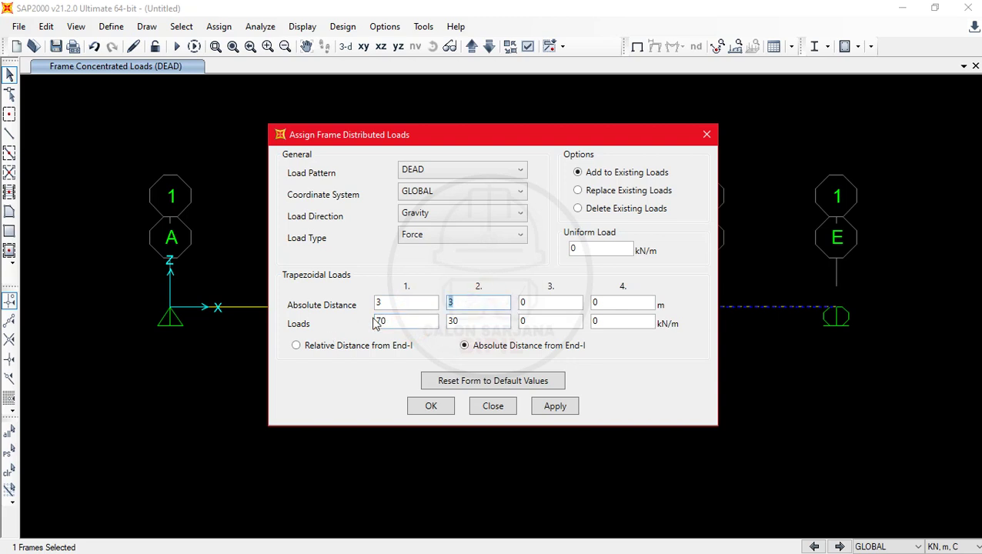
{"action": "key", "text": "BackSpace"}
{"action": "type", "text": "0"}
{"action": "left_click_drag", "start_coordinate": [476, 324], "coordinate": [434, 323]}
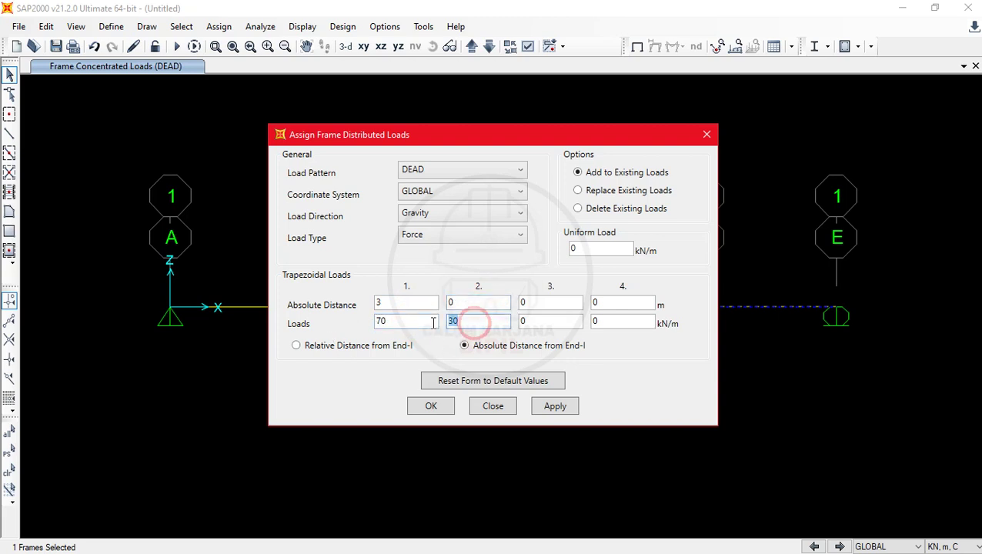
{"action": "type", "text": "0"}
{"action": "left_click", "coordinate": [443, 407]}
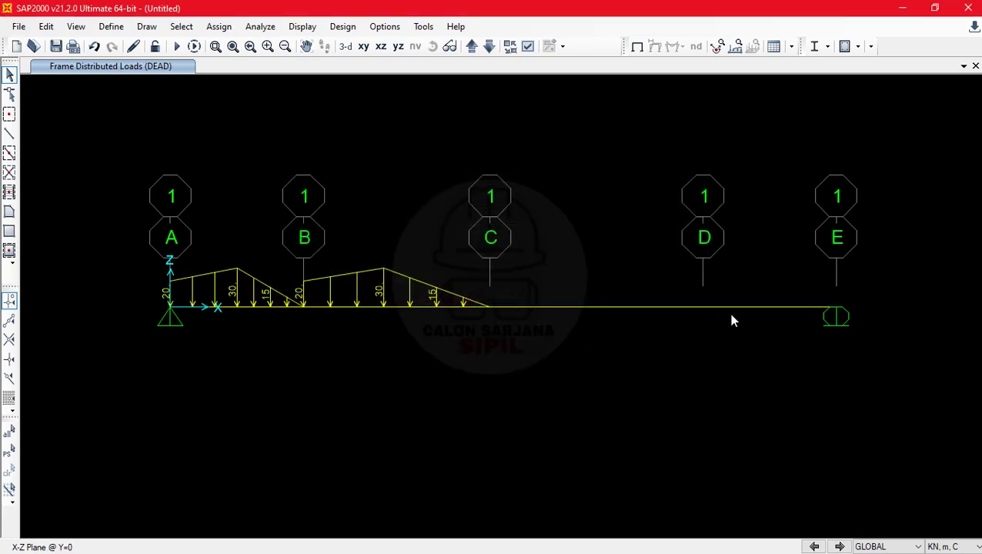
- Start a point load assignment on frame D–E using absolute distances from End-I, and zero the second and third loads
{"action": "left_click", "coordinate": [769, 307]}
{"action": "left_click", "coordinate": [219, 31]}
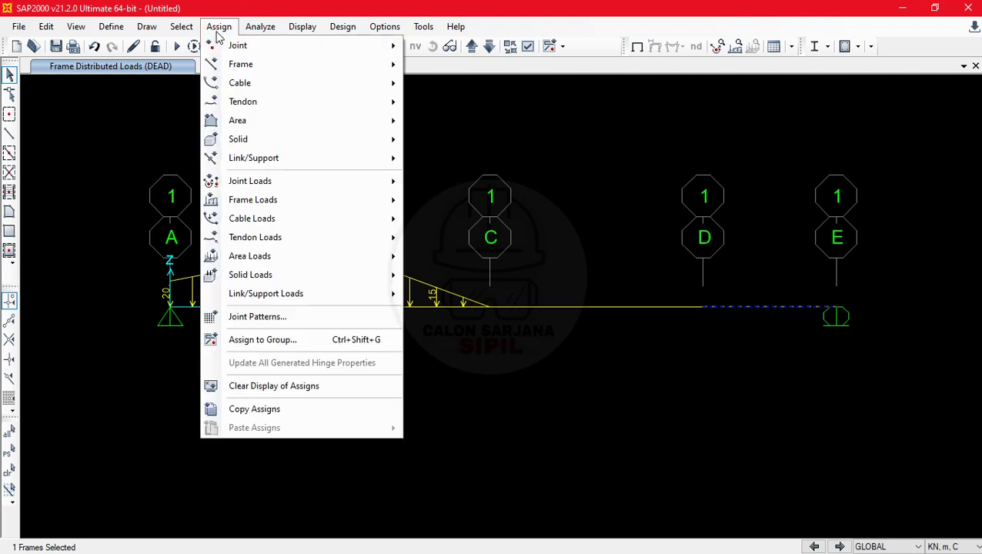
{"action": "mouse_move", "coordinate": [395, 202]}
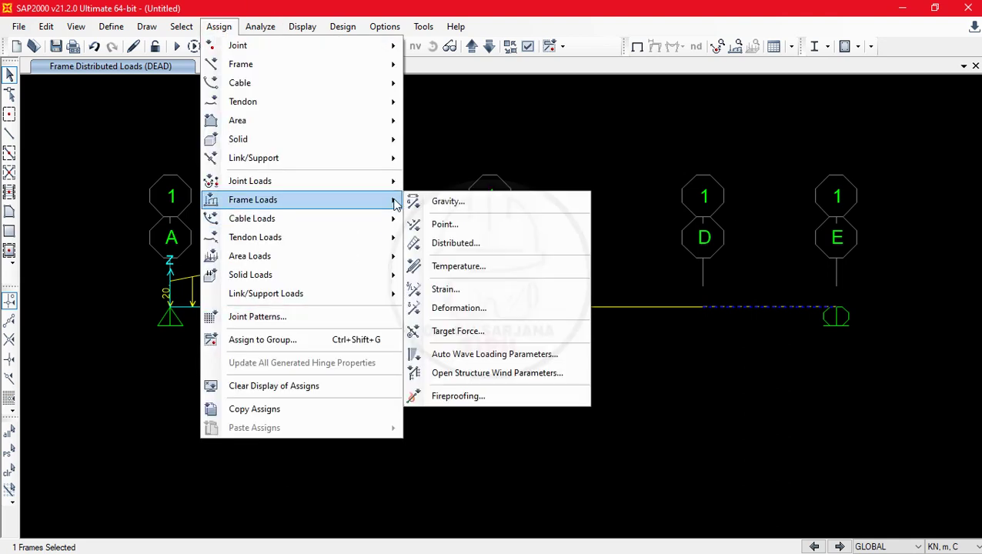
{"action": "left_click", "coordinate": [487, 225]}
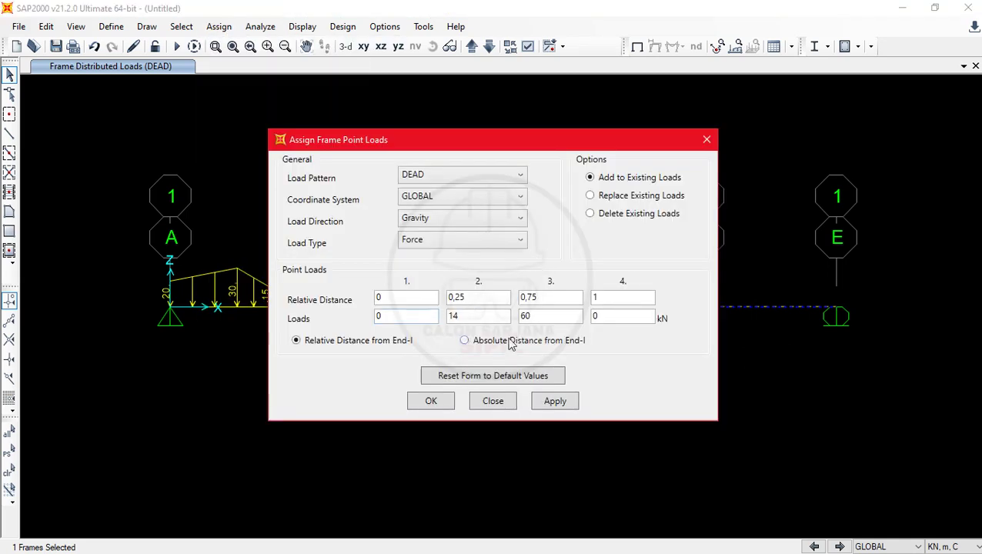
{"action": "left_click", "coordinate": [464, 341]}
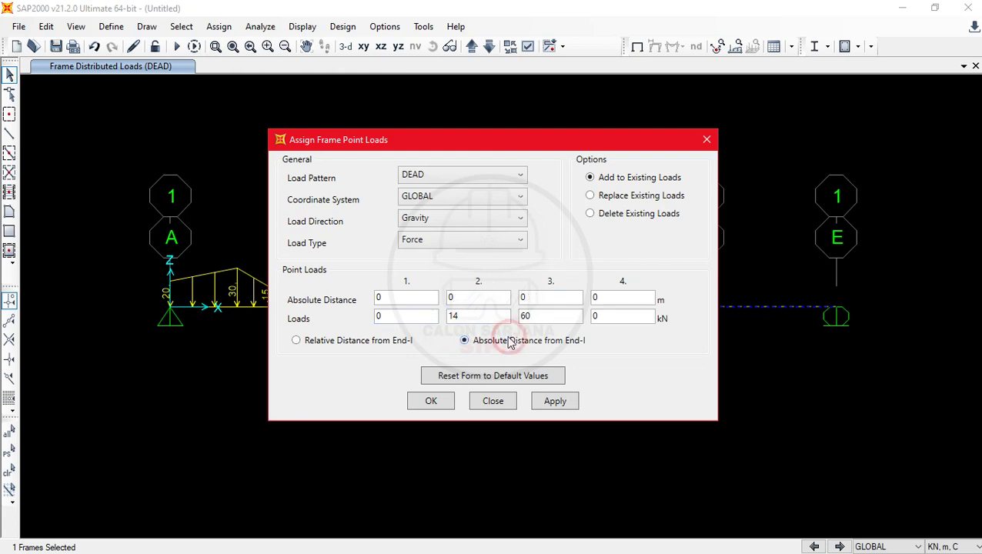
{"action": "left_click", "coordinate": [410, 301]}
{"action": "double_click", "coordinate": [555, 314]}
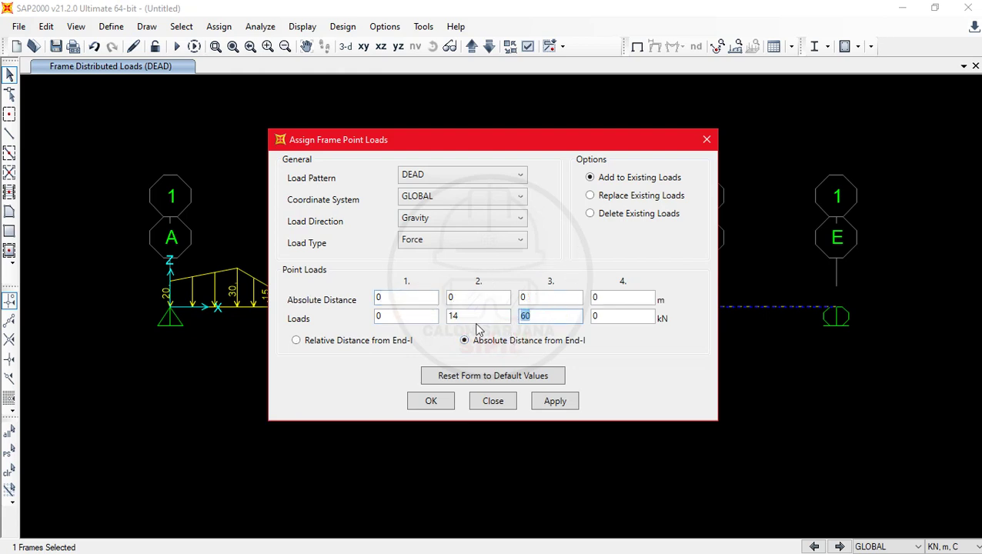
{"action": "type", "text": "0"}
{"action": "double_click", "coordinate": [492, 315]}
{"action": "type", "text": "0"}
- Assign a 70 kN point load at an absolute distance of 3 m on frame D–E
{"action": "double_click", "coordinate": [409, 299]}
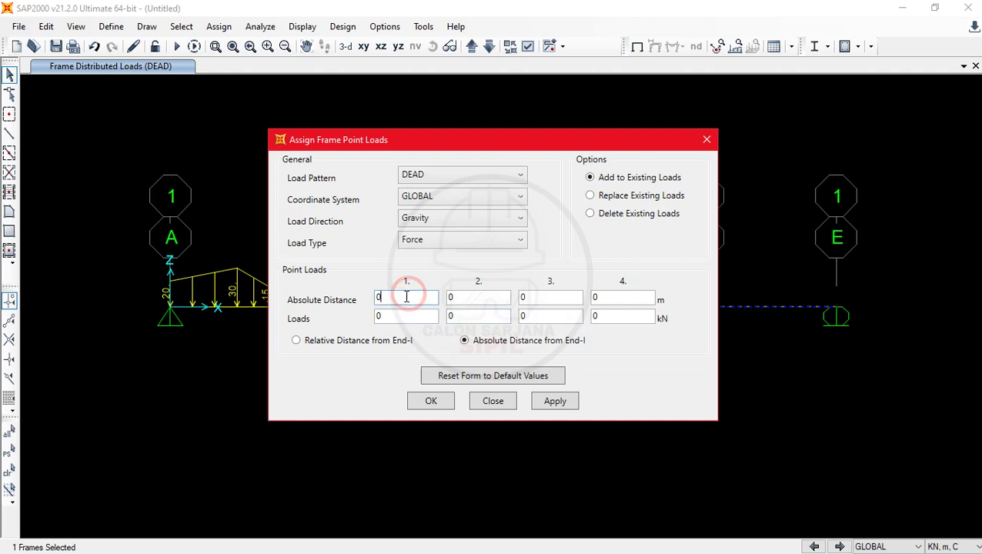
{"action": "type", "text": "3"}
{"action": "double_click", "coordinate": [408, 317]}
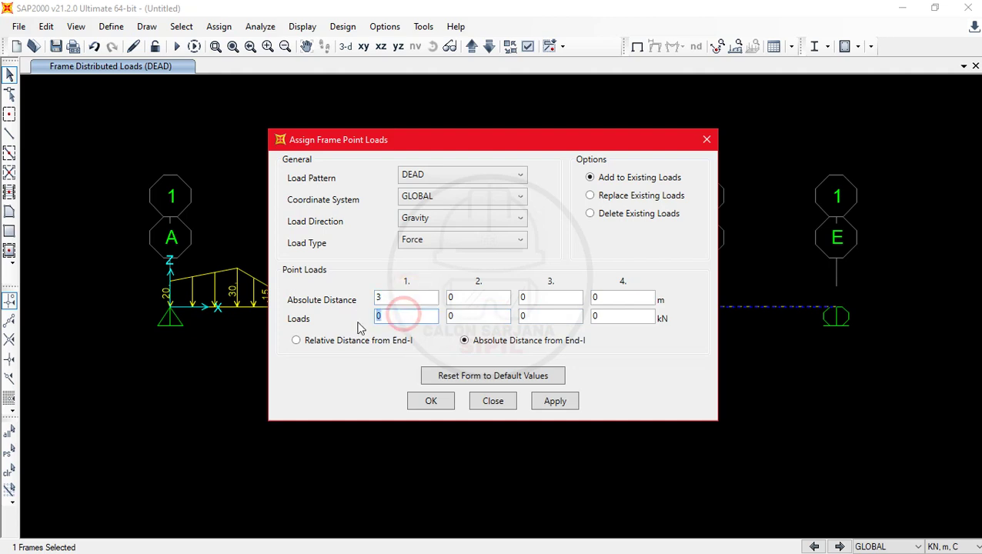
{"action": "type", "text": "70"}
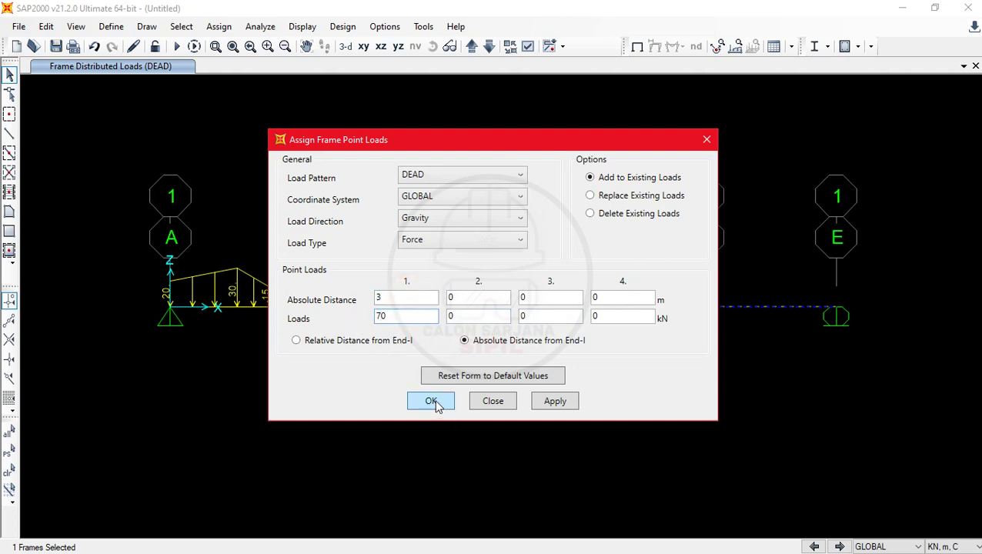
{"action": "left_click", "coordinate": [431, 401]}
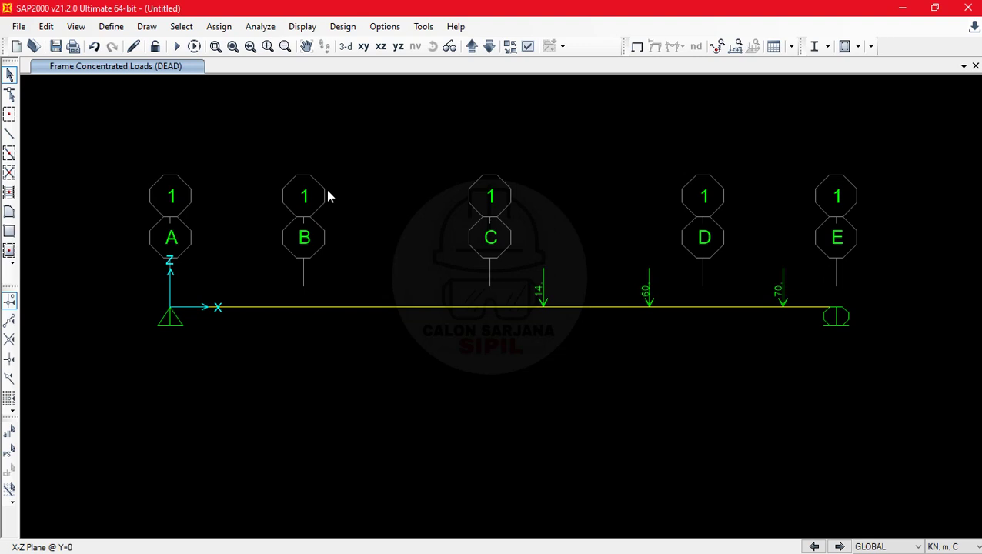
- Reset the distributed load settings to their defaults and apply them to frame A–B, replacing its existing load
{"action": "left_click", "coordinate": [146, 26]}
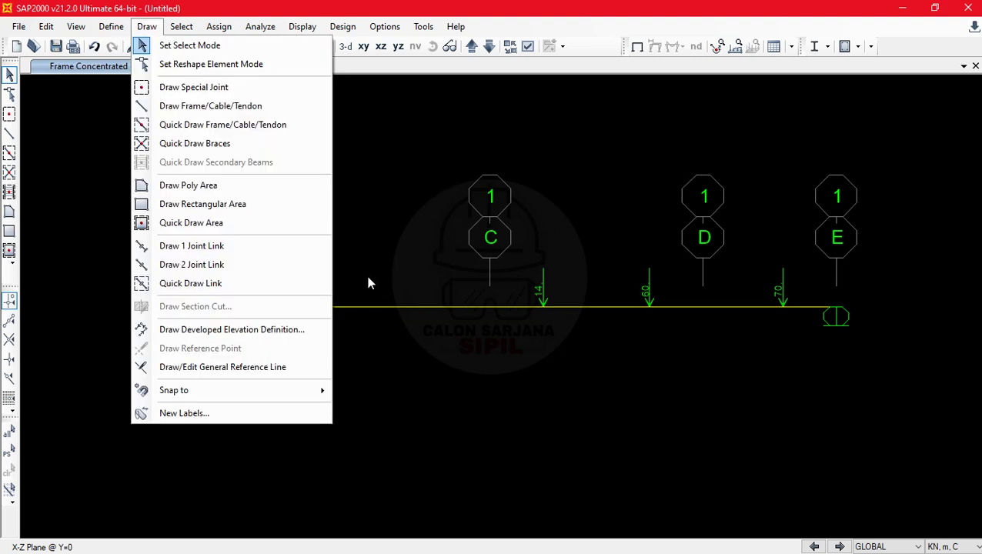
{"action": "left_click", "coordinate": [368, 283]}
{"action": "left_click", "coordinate": [243, 308]}
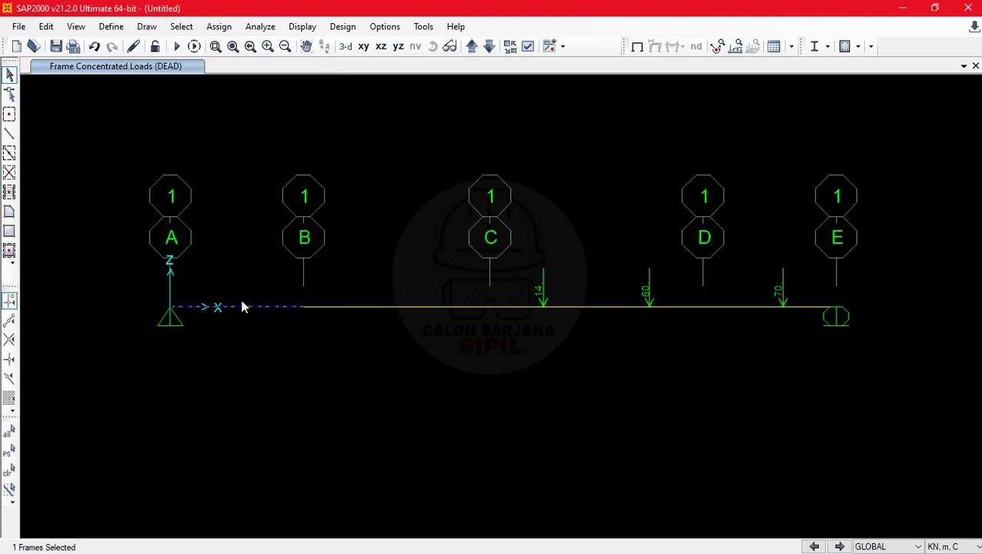
{"action": "left_click", "coordinate": [216, 27]}
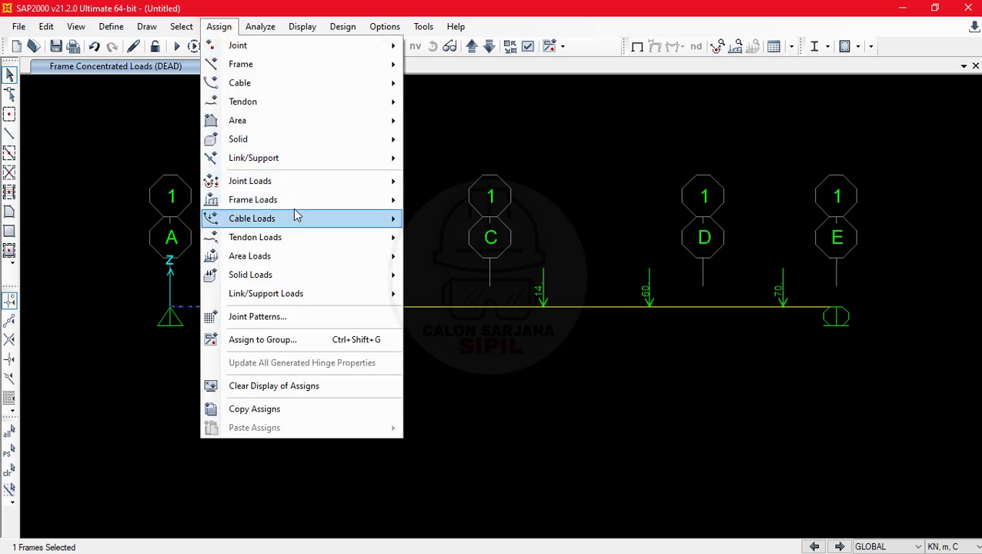
{"action": "left_click", "coordinate": [296, 199]}
{"action": "left_click", "coordinate": [456, 240]}
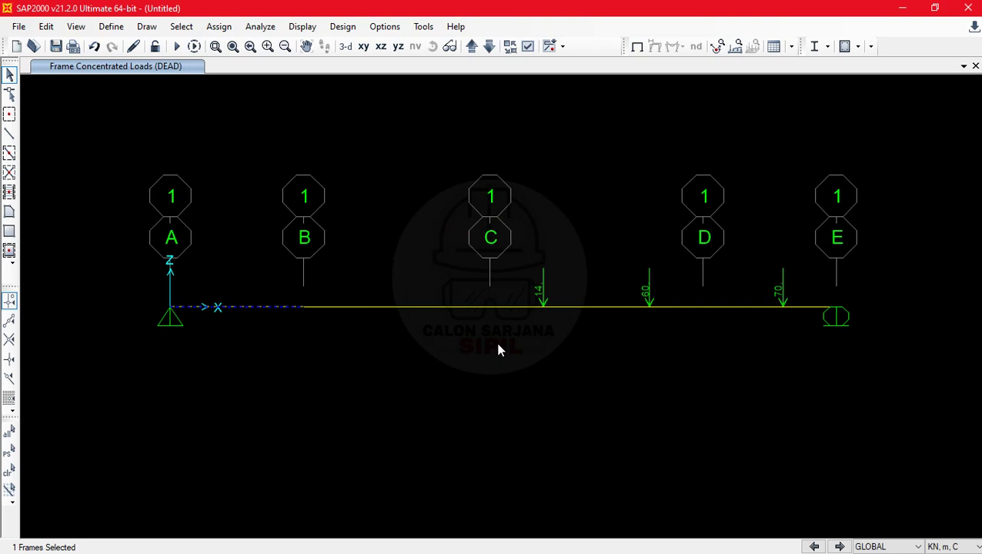
{"action": "left_click", "coordinate": [285, 323]}
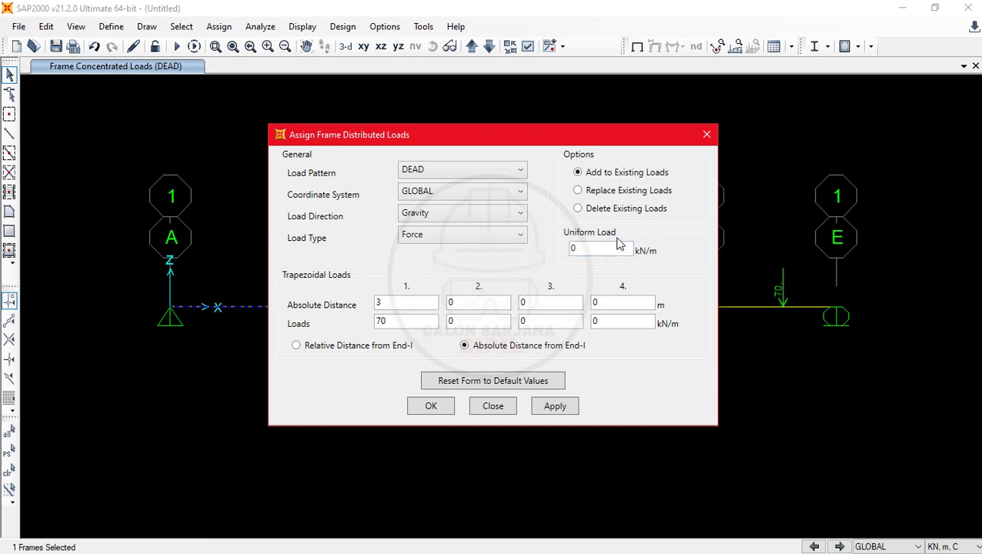
{"action": "left_click", "coordinate": [496, 380]}
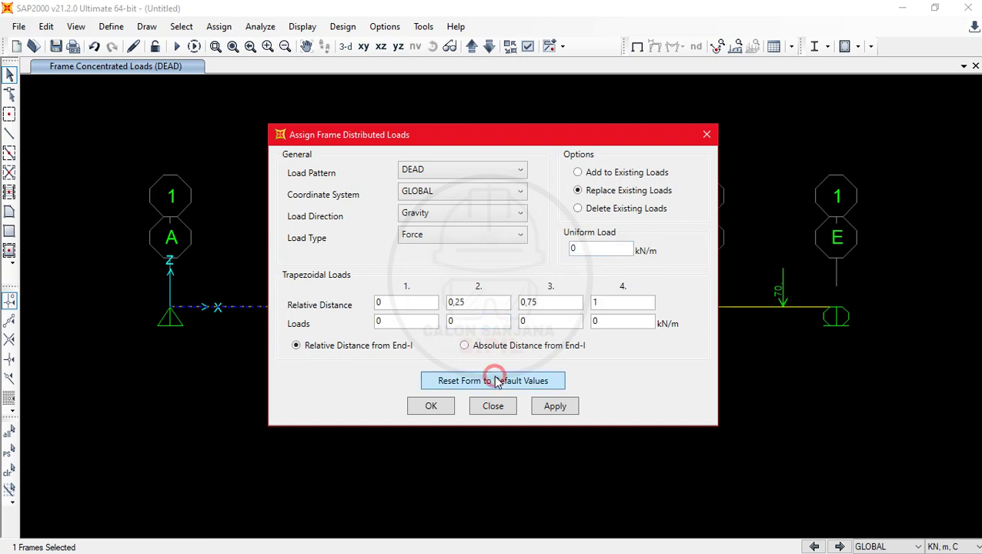
{"action": "left_click", "coordinate": [442, 408]}
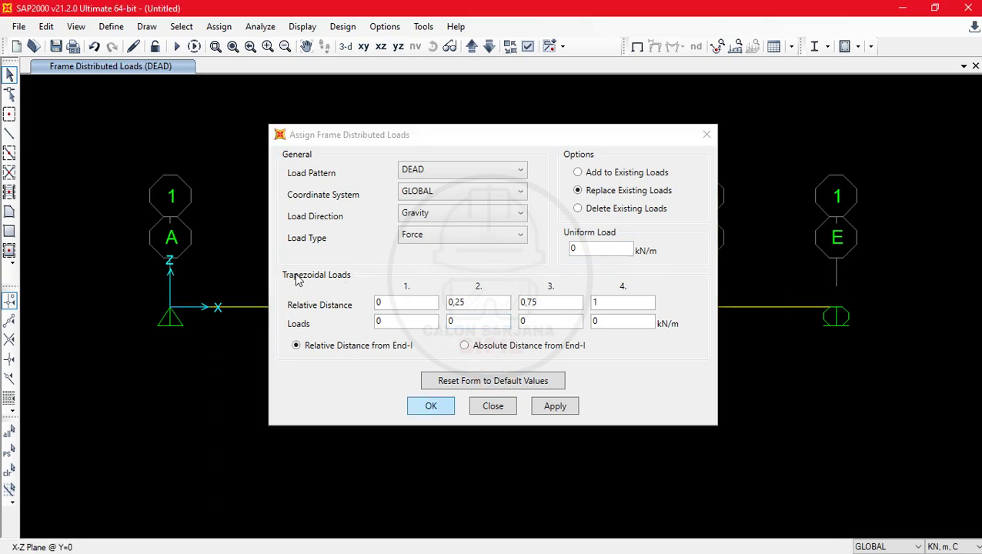
- Assign a uniform distributed load of 20 kN/m to frame A–B
{"action": "left_click", "coordinate": [248, 307]}
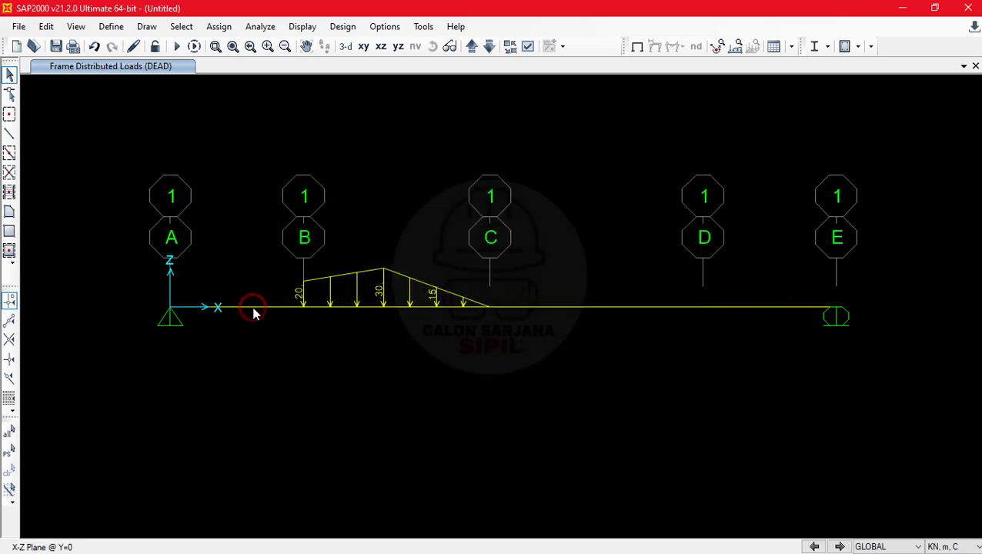
{"action": "left_click", "coordinate": [209, 27]}
{"action": "left_click", "coordinate": [322, 204]}
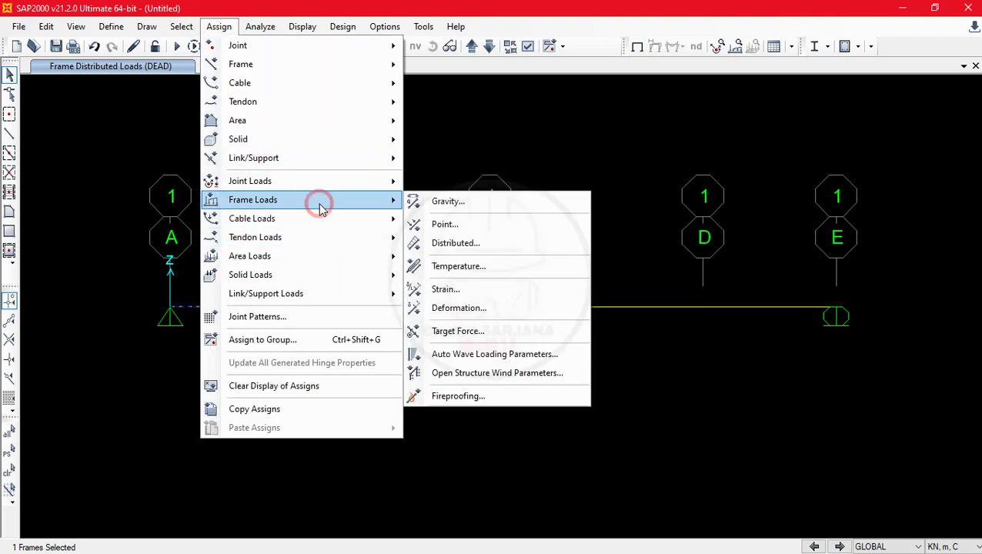
{"action": "left_click", "coordinate": [509, 242]}
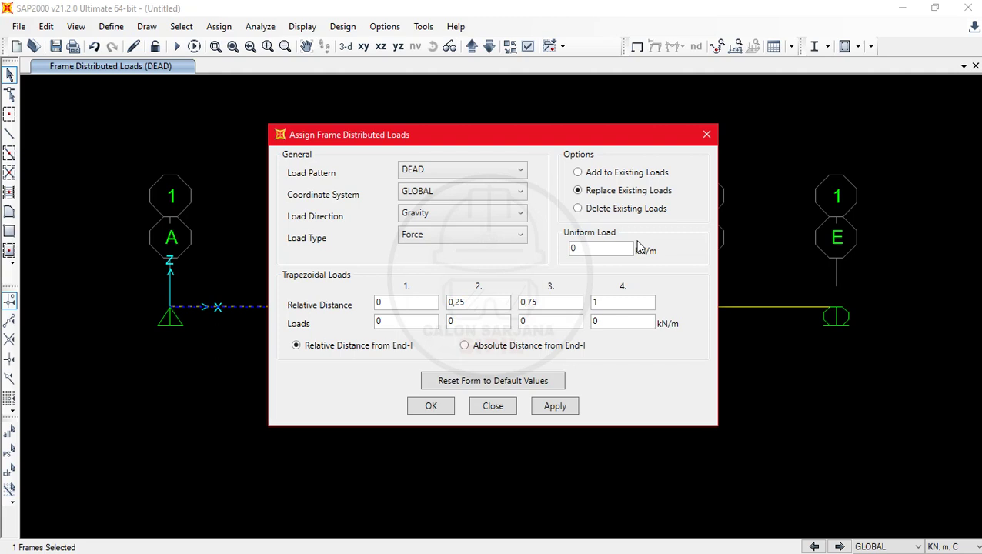
{"action": "double_click", "coordinate": [619, 248]}
{"action": "type", "text": "20"}
{"action": "left_click", "coordinate": [422, 408]}
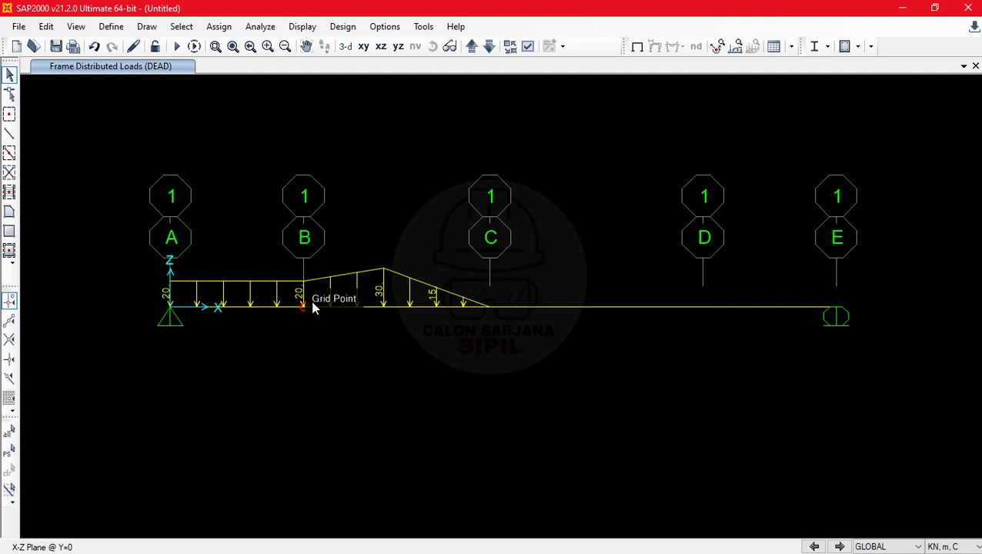
- Replace the trapezoidal load on frame B–C with a uniform distributed load of 20 kN/m
{"action": "left_click", "coordinate": [548, 308]}
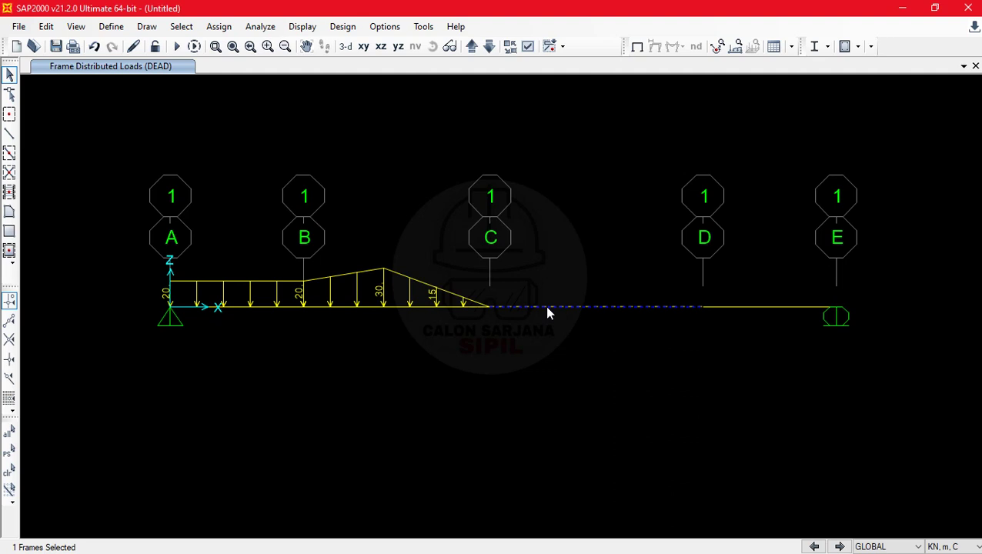
{"action": "left_click", "coordinate": [377, 308]}
{"action": "key", "text": "Escape"}
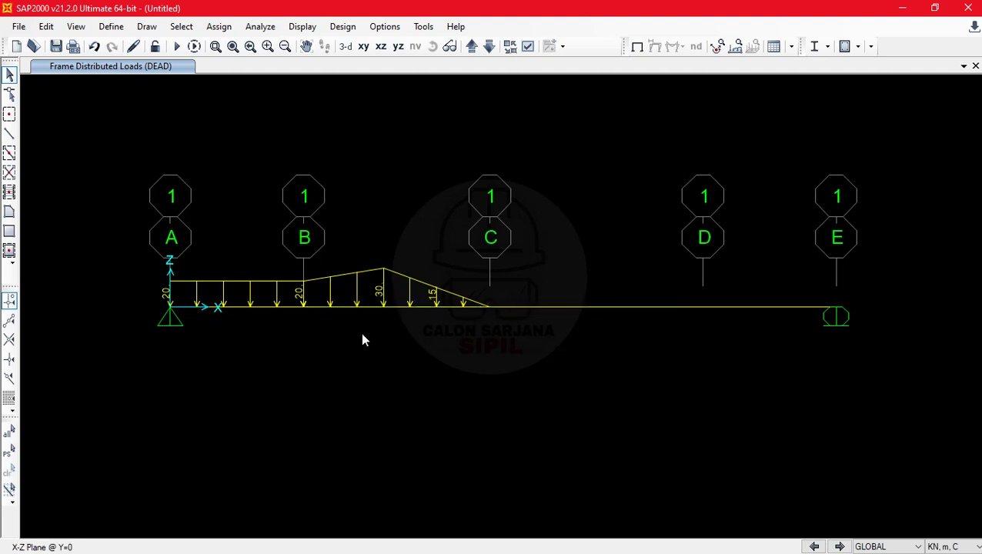
{"action": "left_click", "coordinate": [381, 308]}
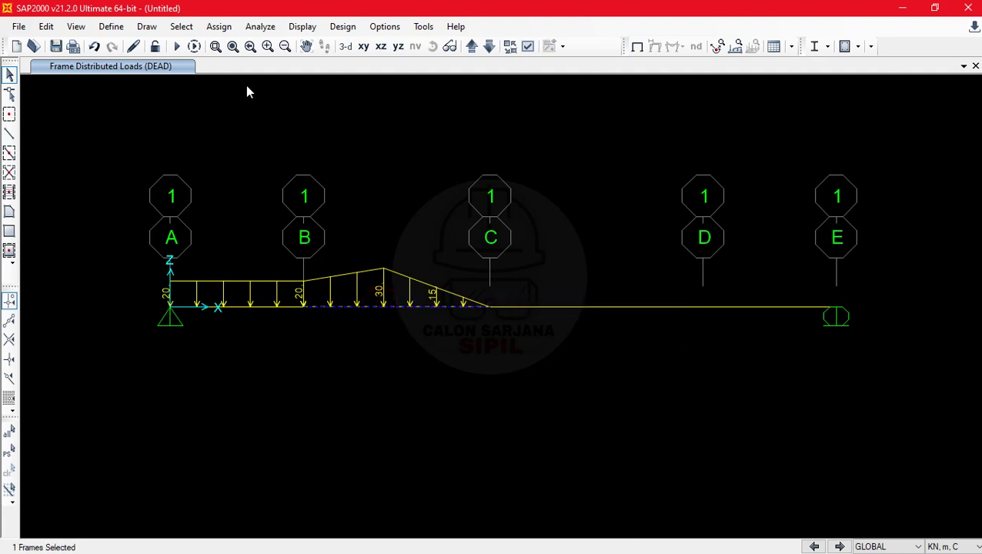
{"action": "left_click", "coordinate": [218, 26]}
{"action": "mouse_move", "coordinate": [327, 201]}
{"action": "left_click", "coordinate": [462, 243]}
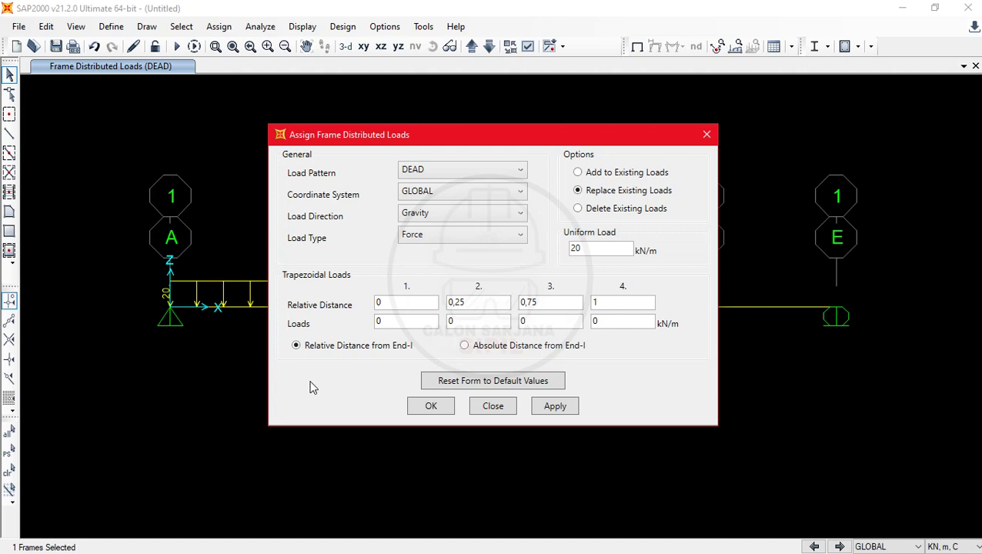
{"action": "left_click", "coordinate": [414, 413]}
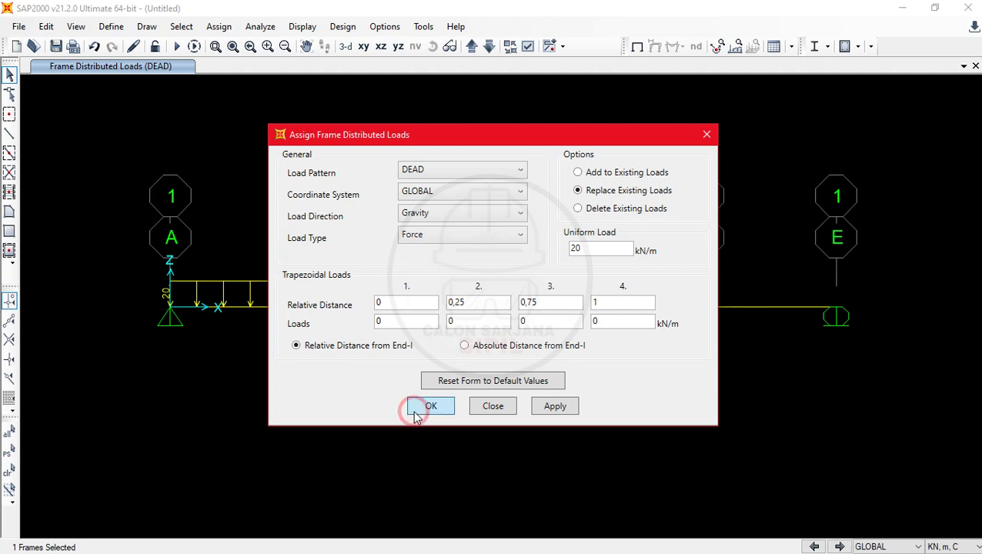